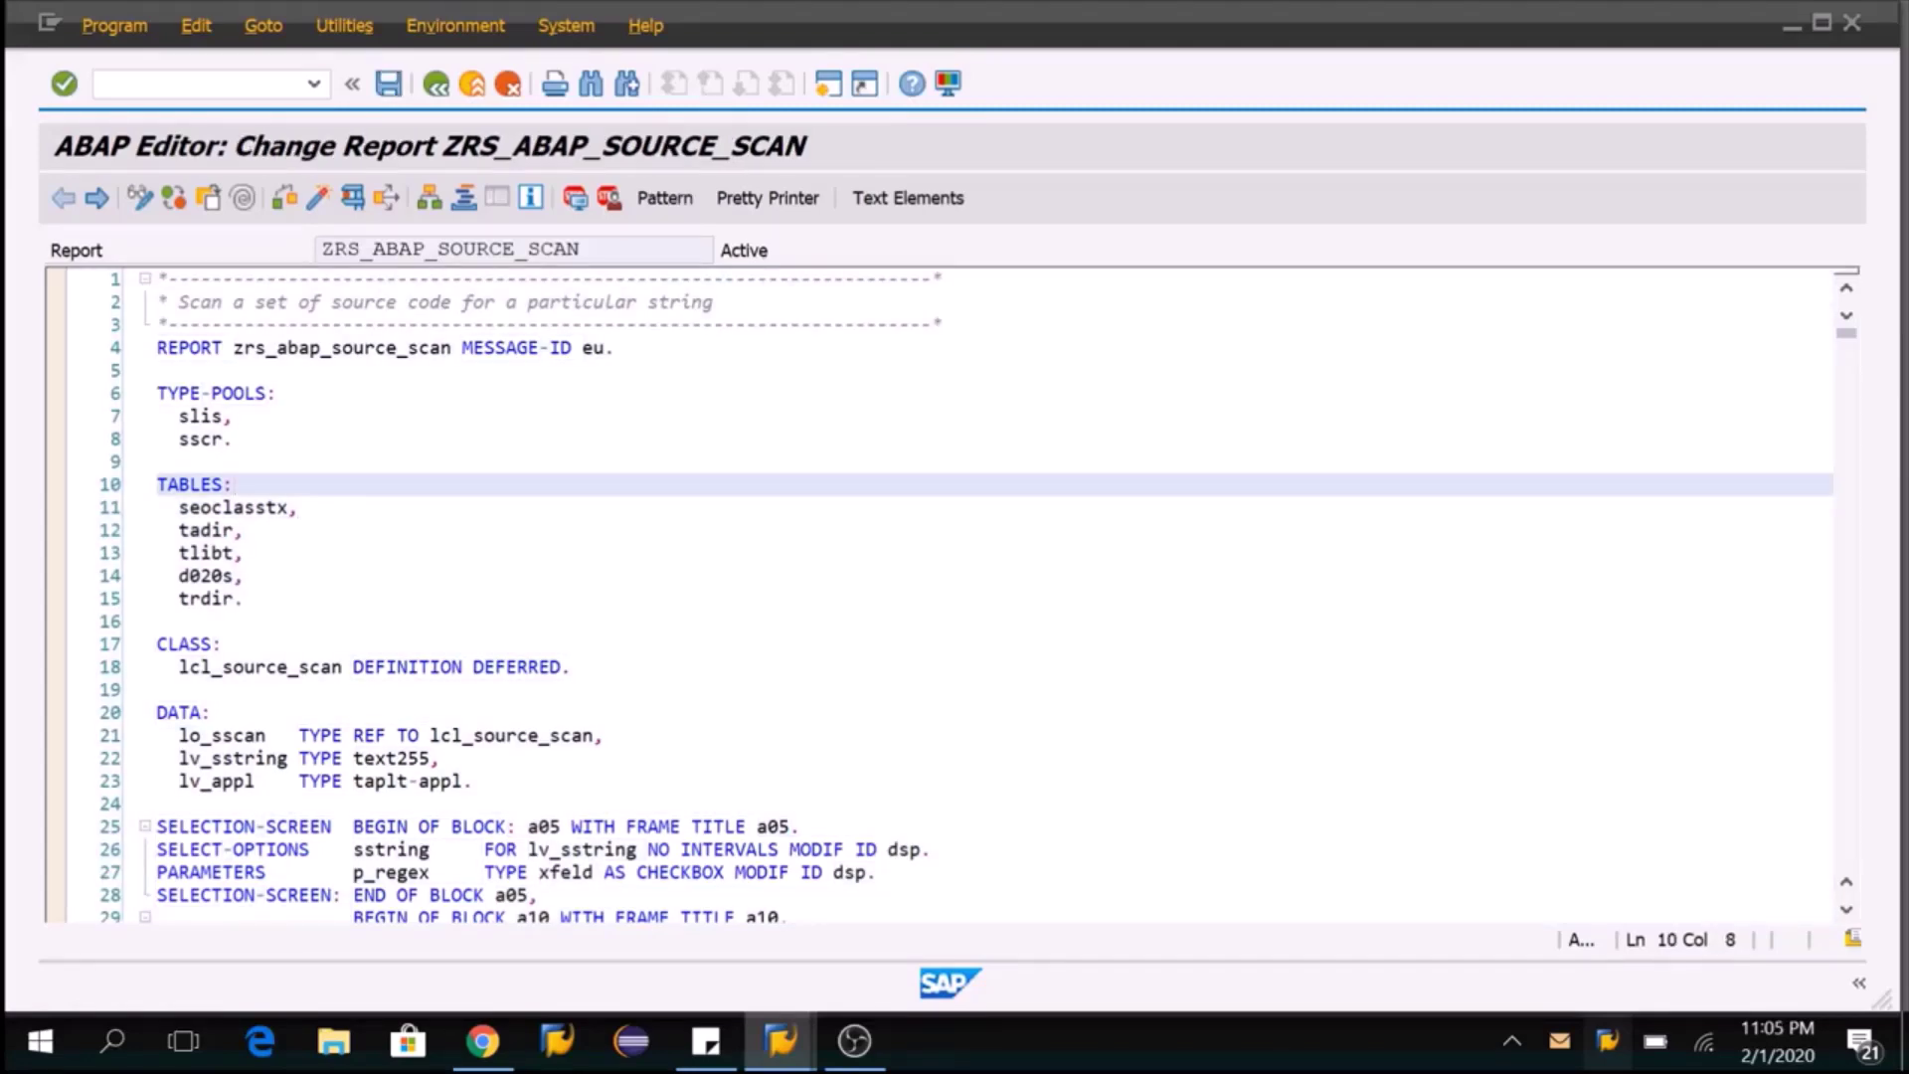
key("Up")
key("Up")
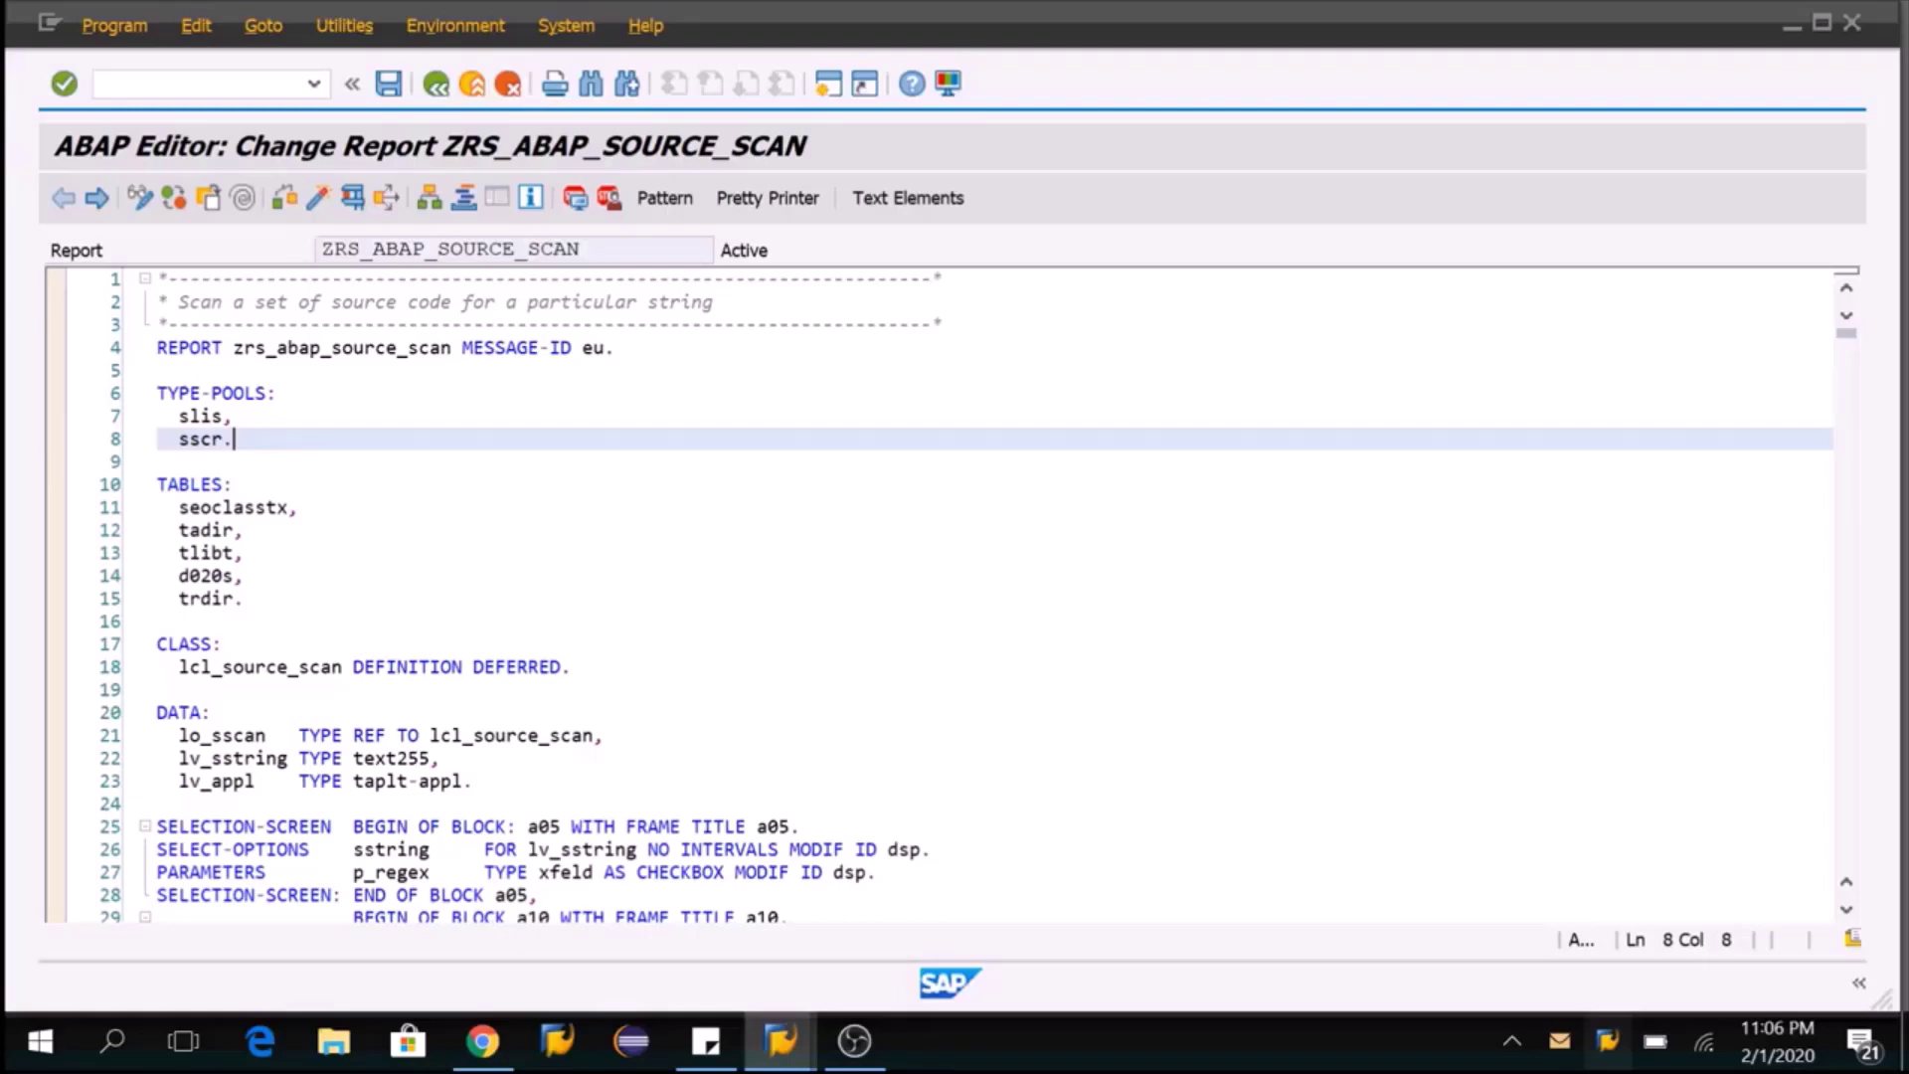
Generate temporary version 00001 and check it in Version Management before returning to the source.
left_click(343, 26)
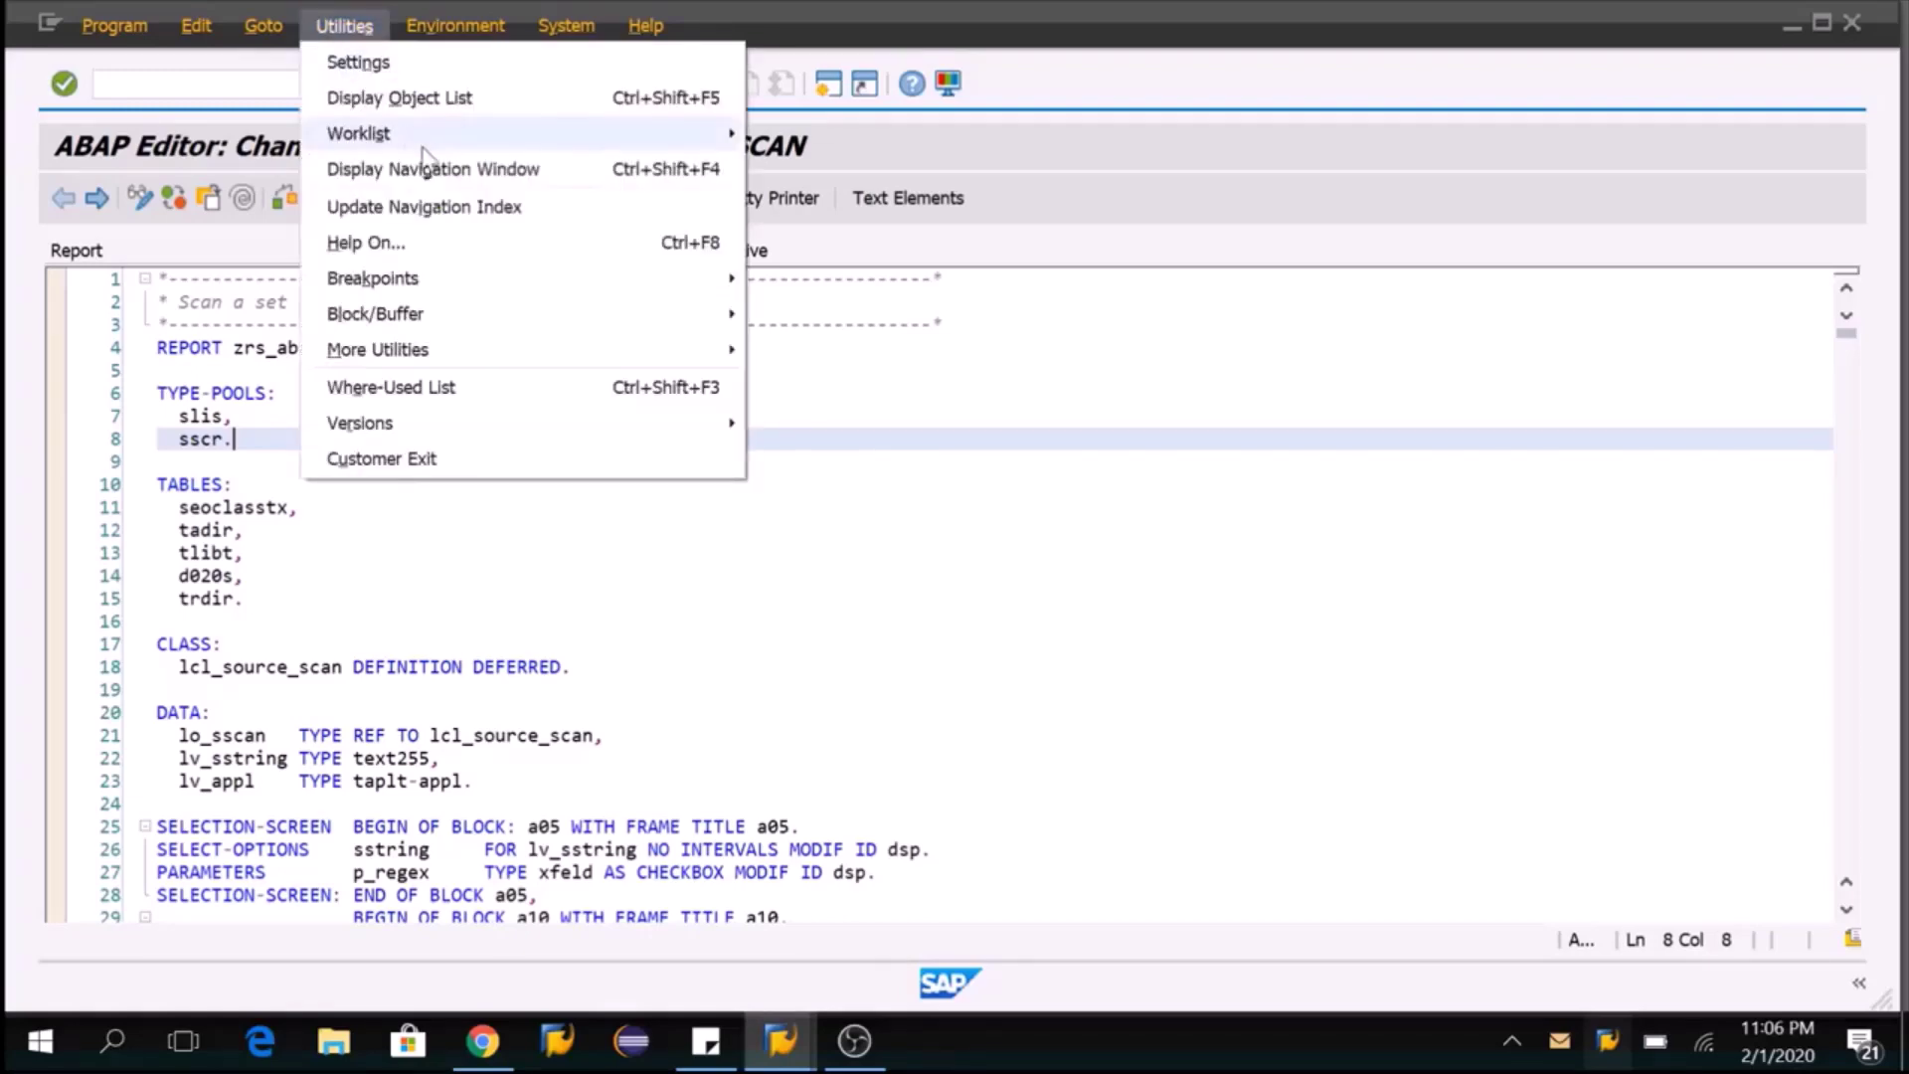
mouse_move(359, 423)
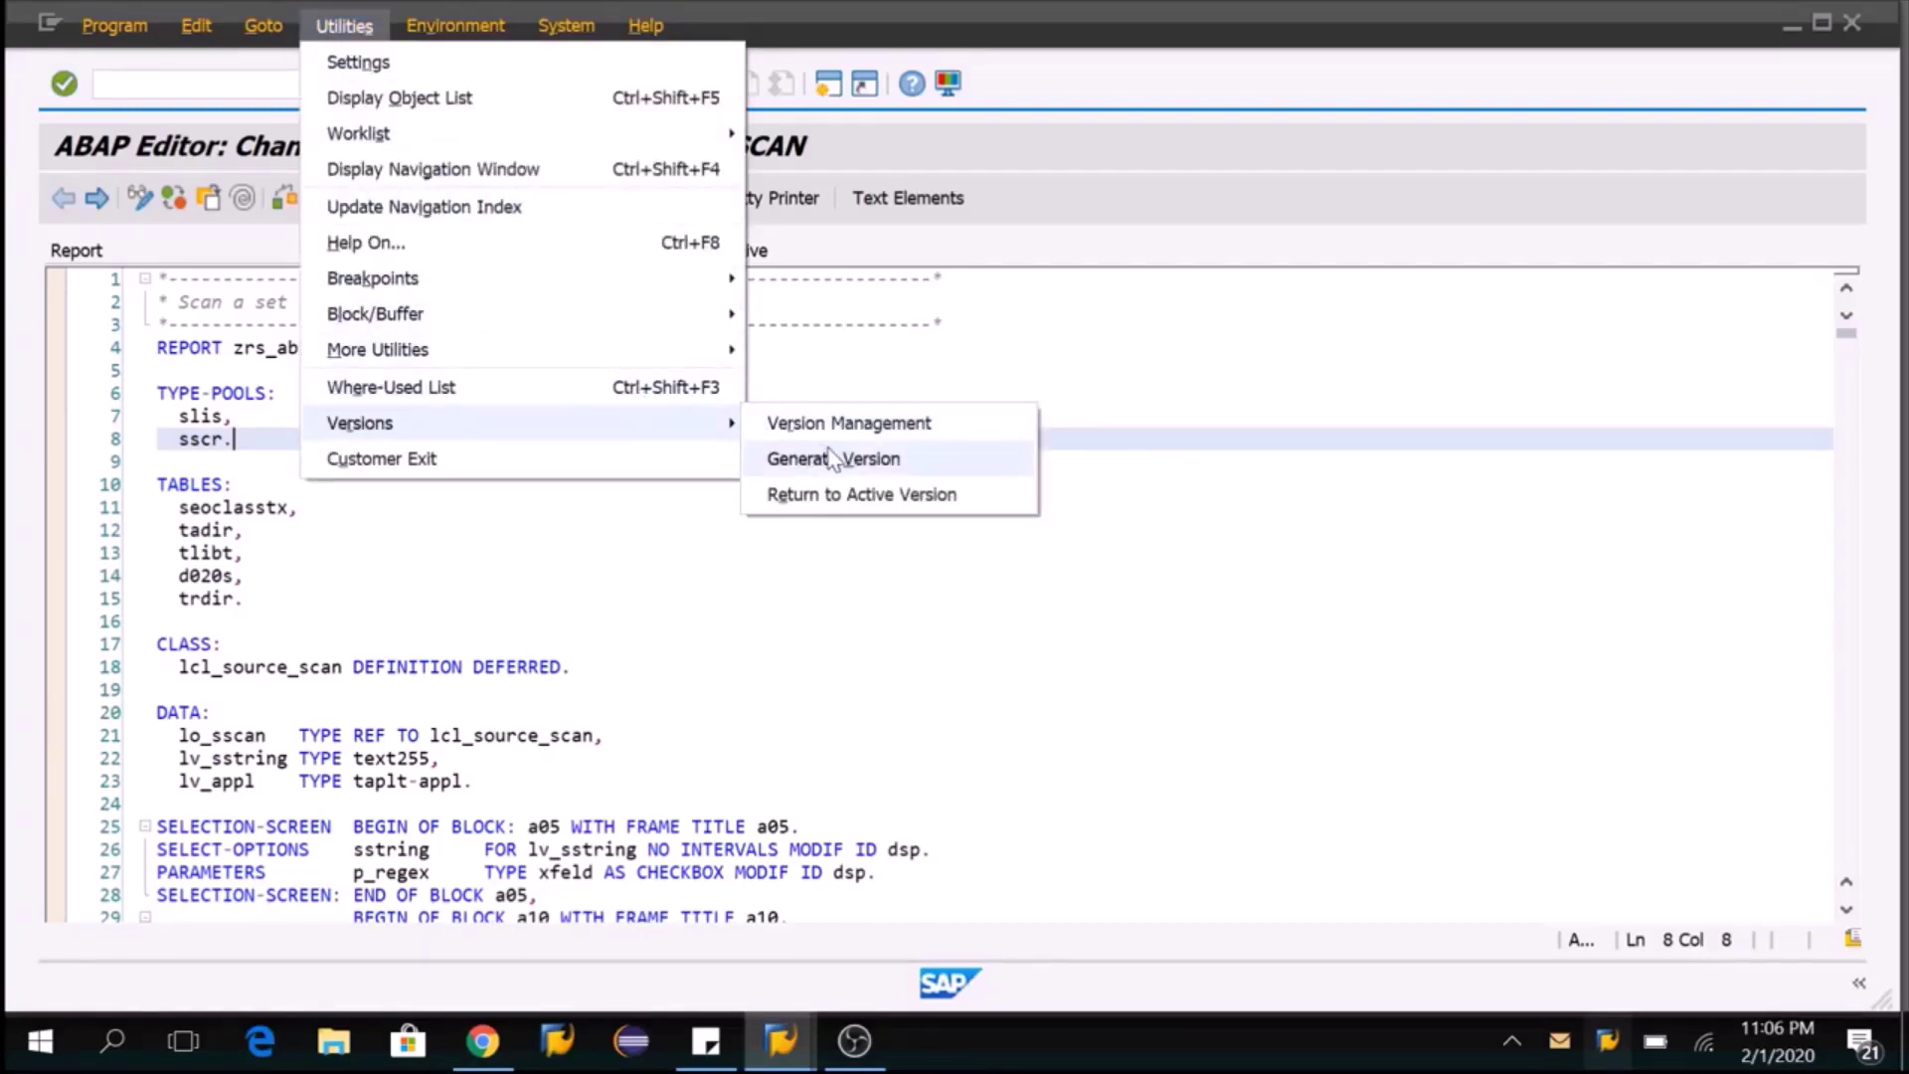
left_click(833, 458)
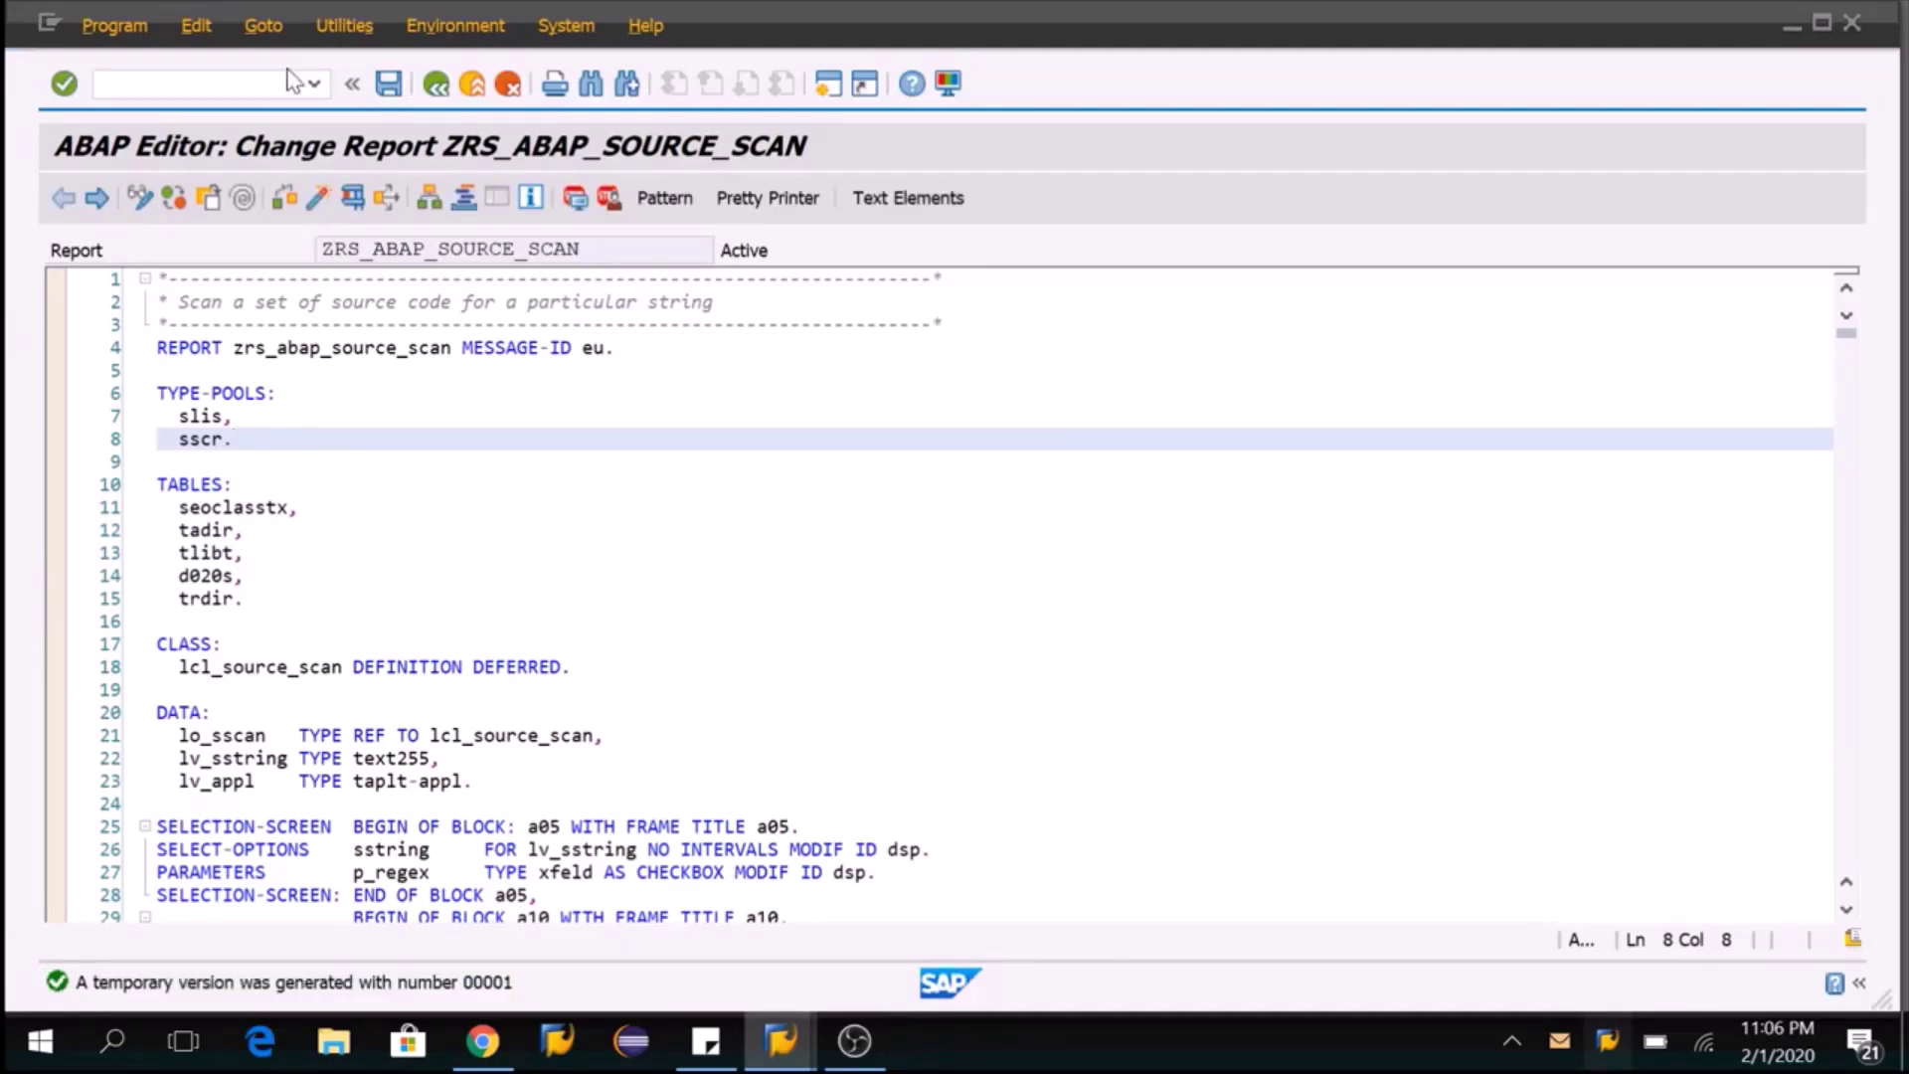
left_click(344, 25)
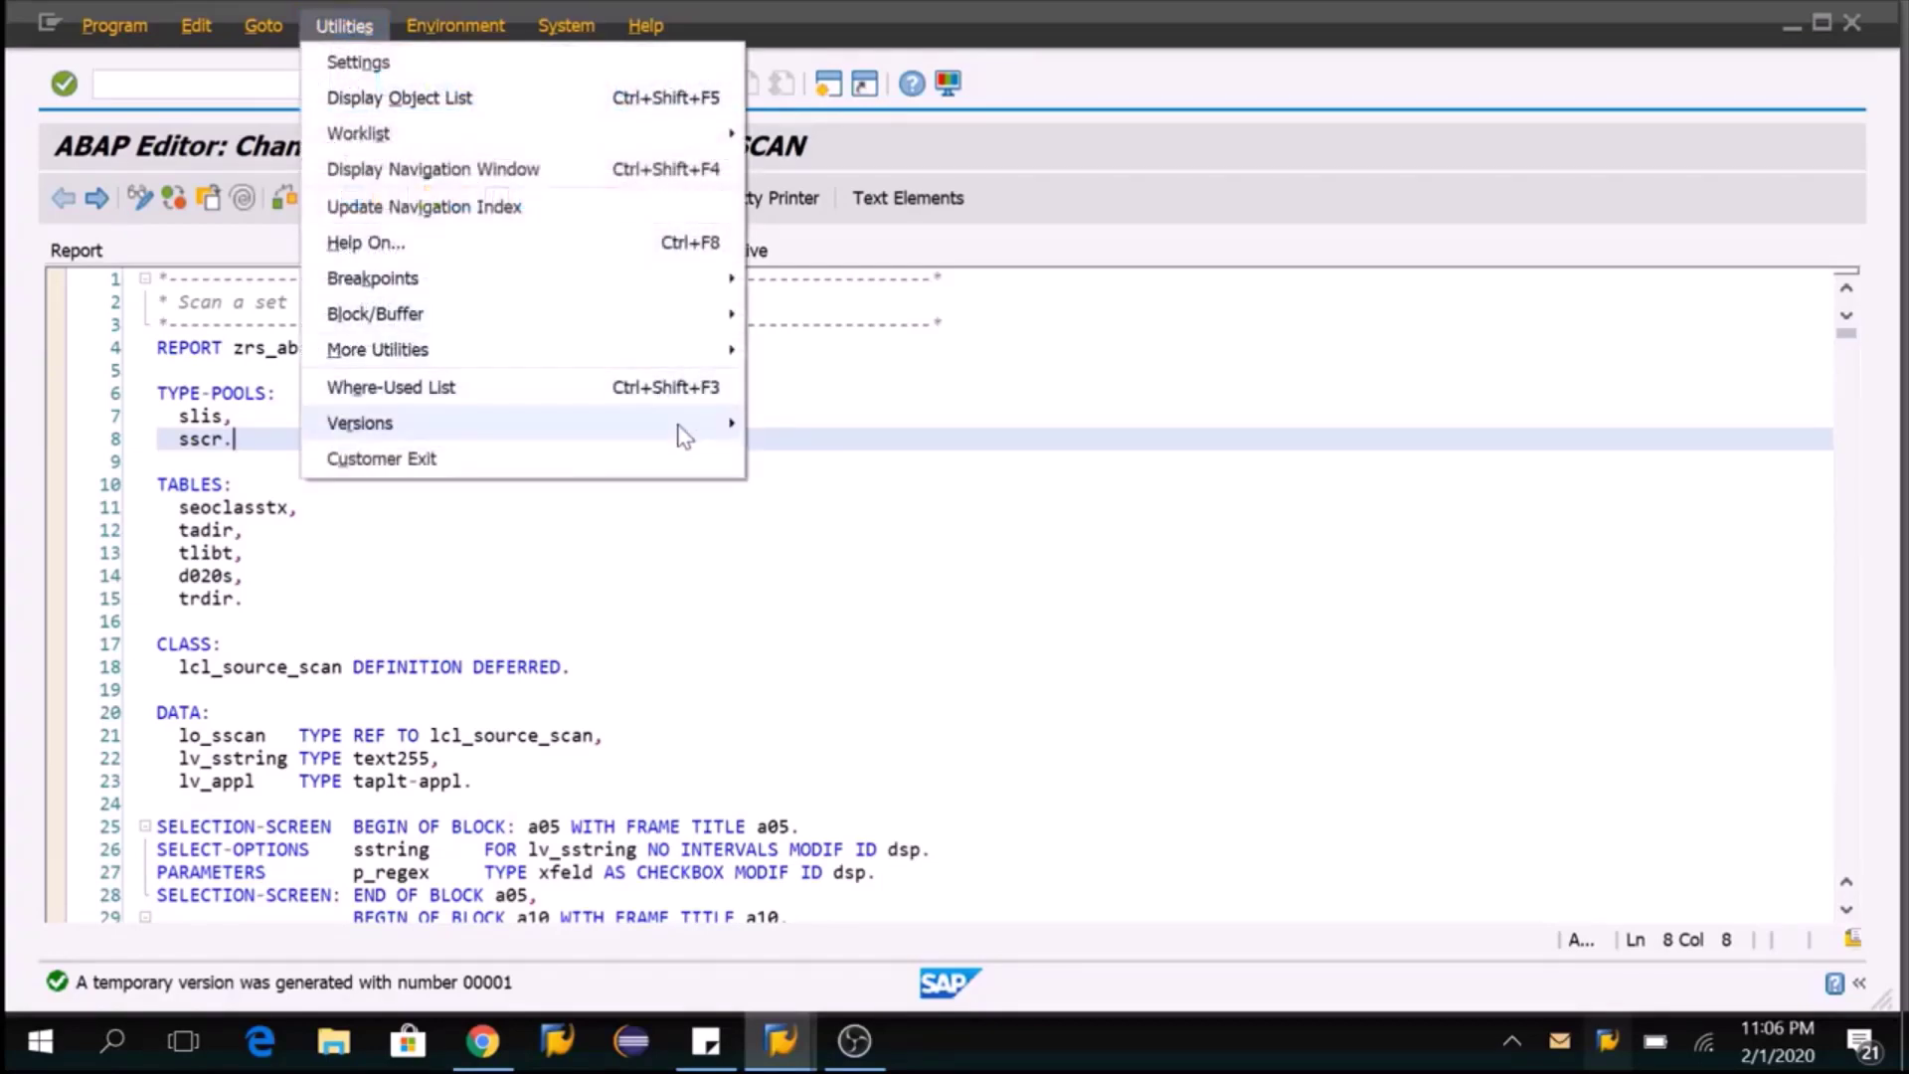
mouse_move(360, 422)
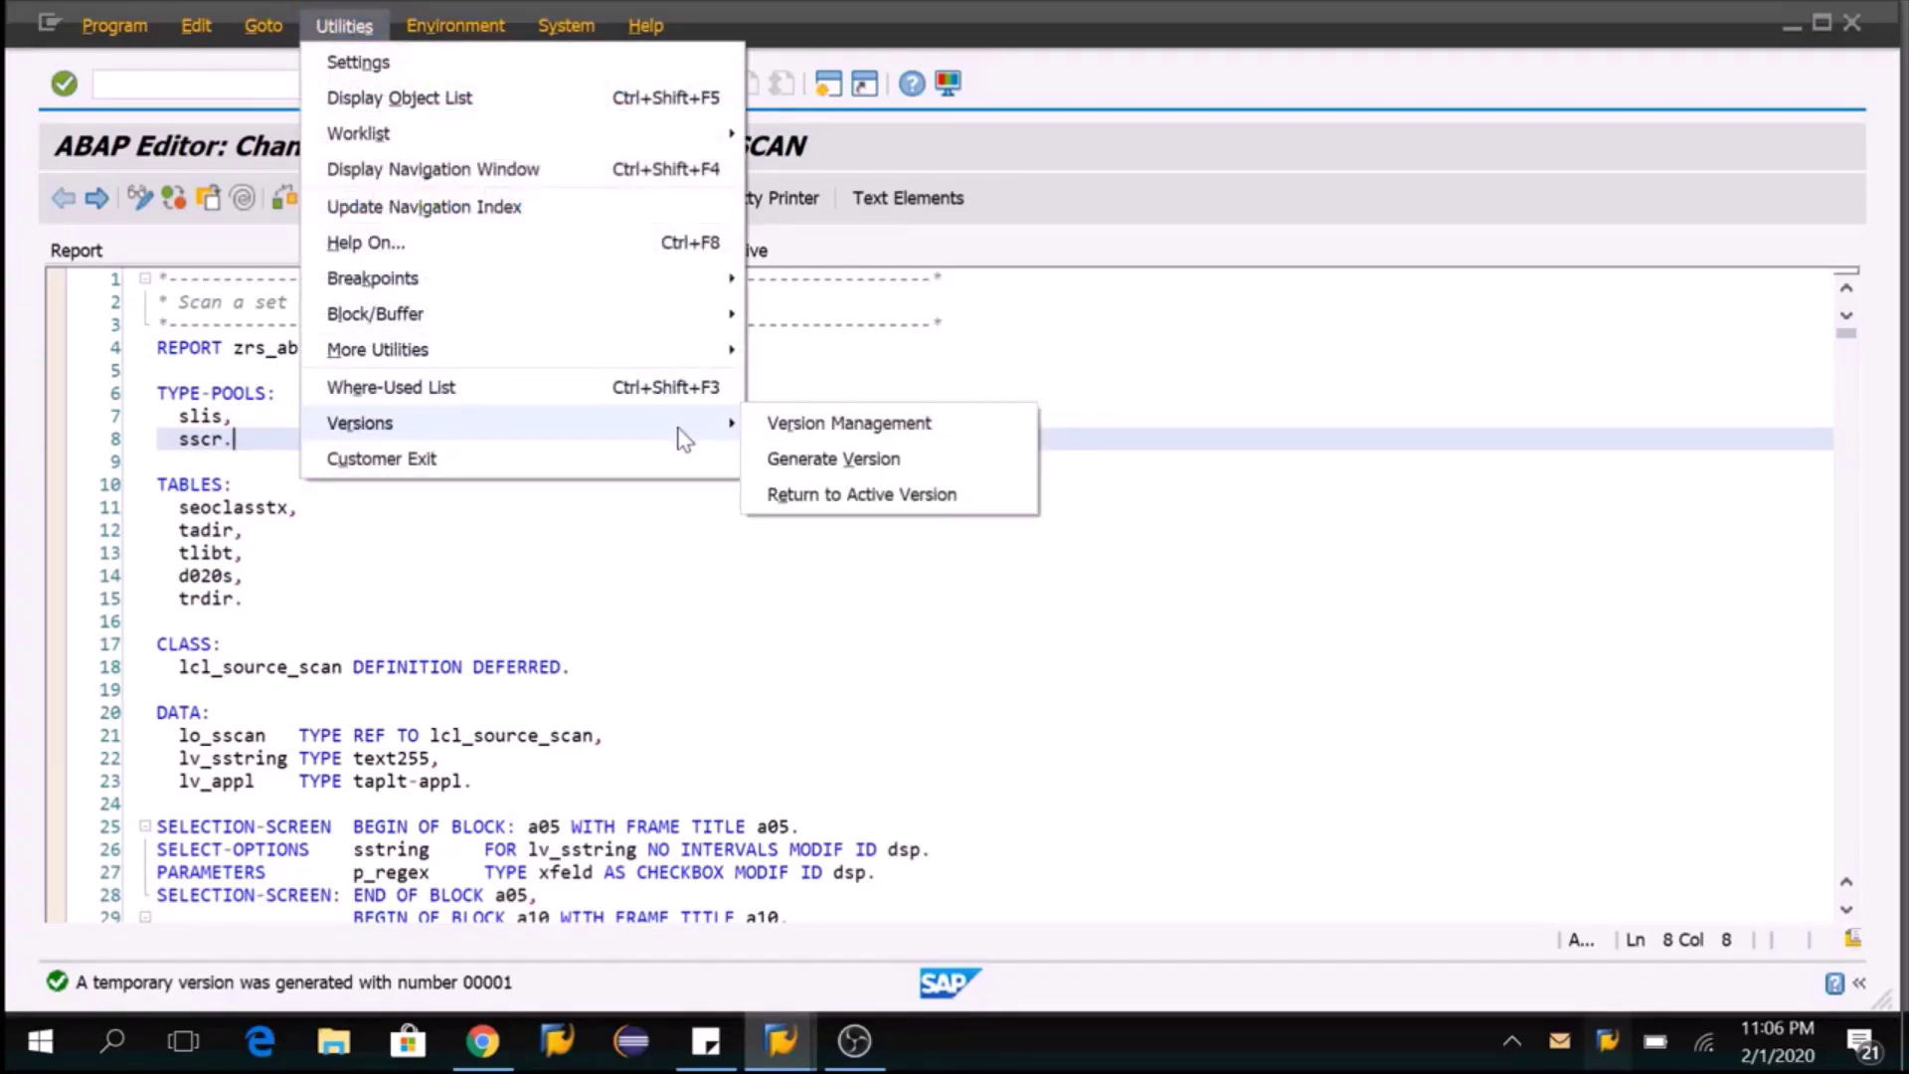
left_click(882, 426)
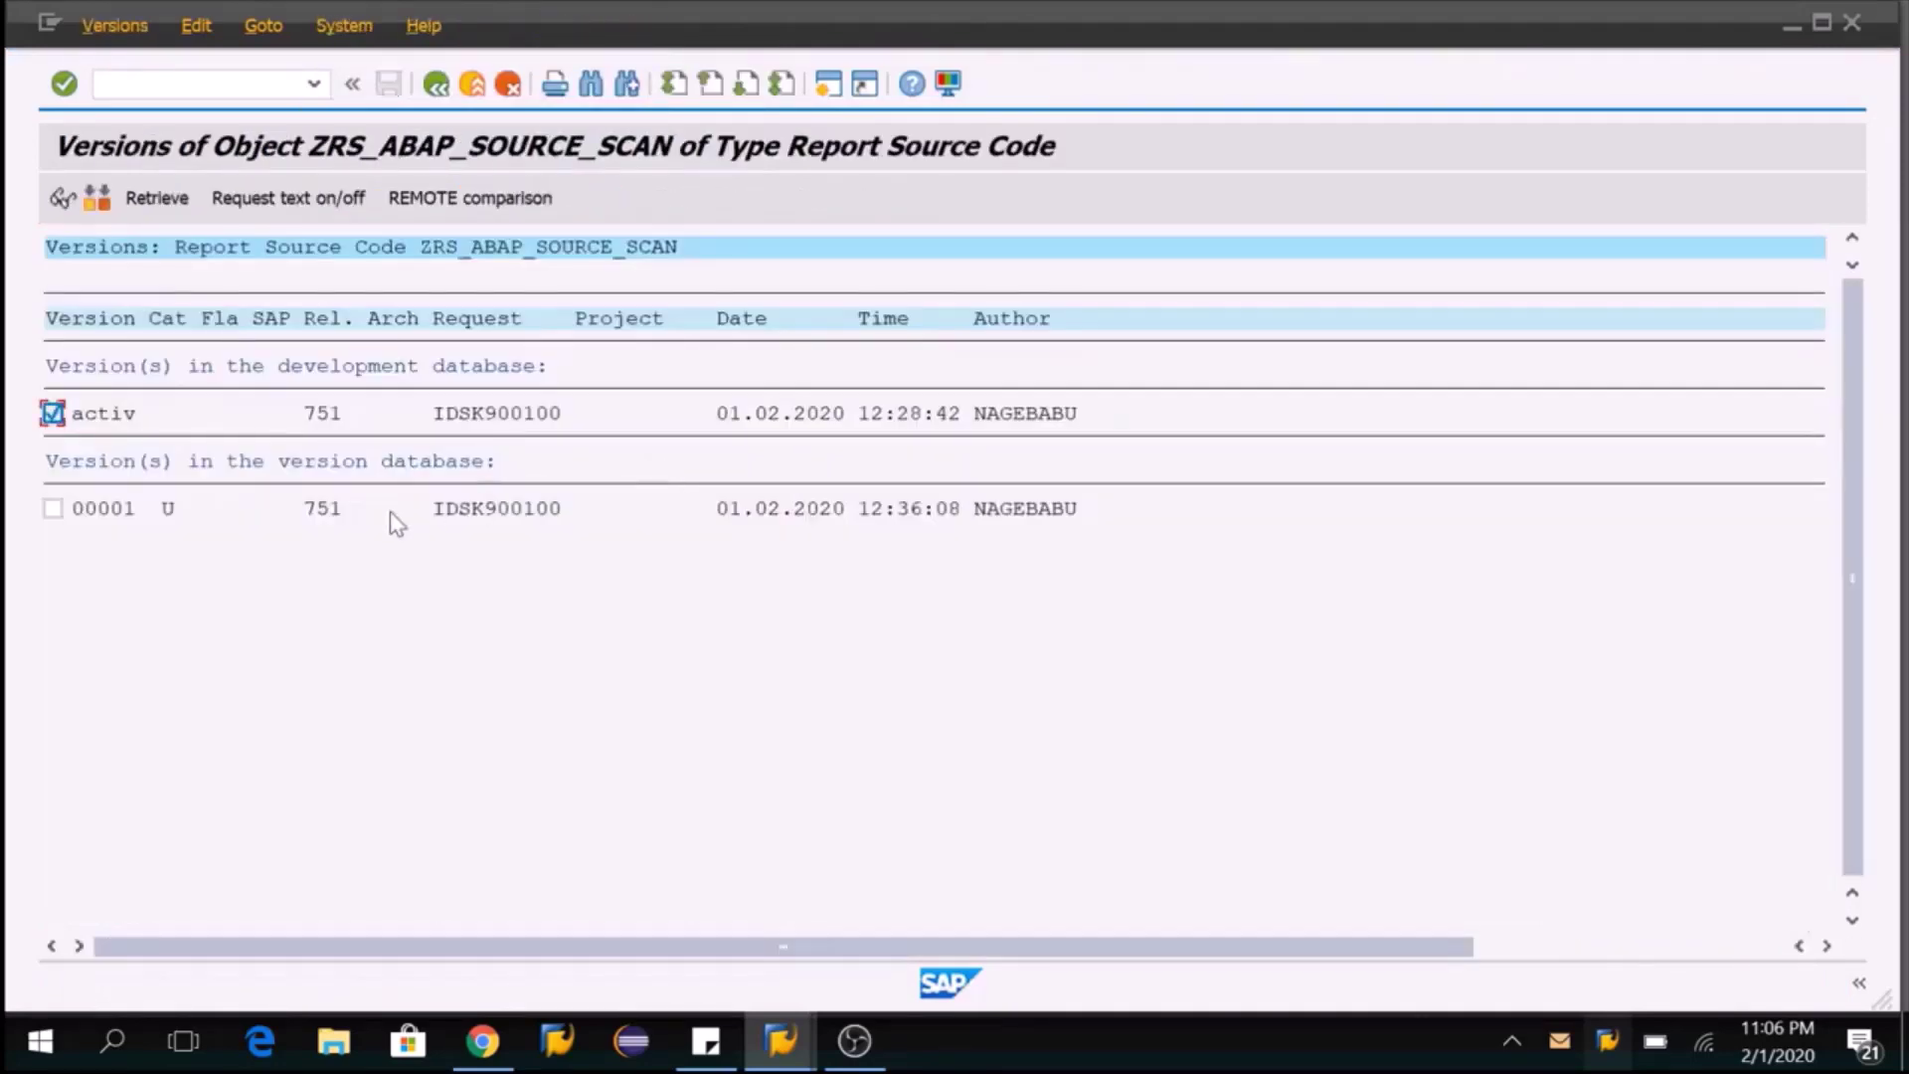
left_click(101, 509)
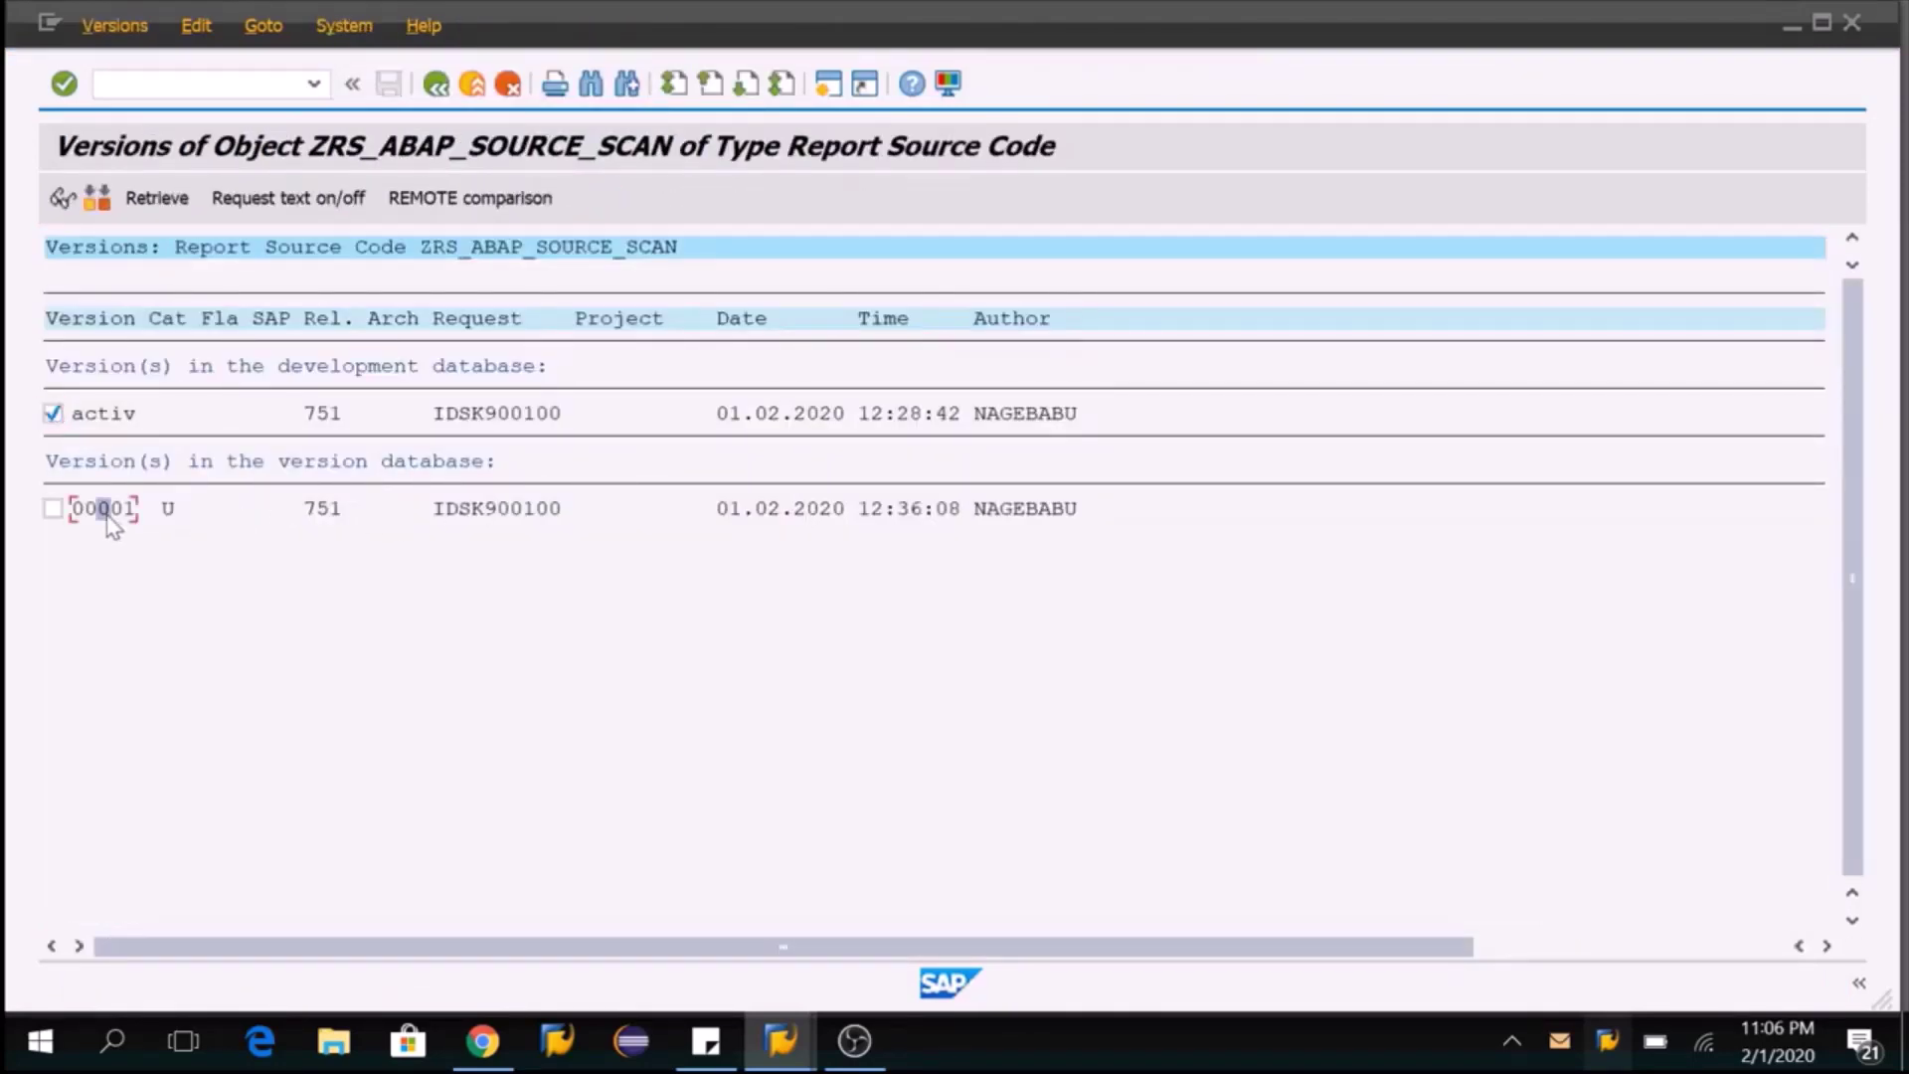
left_click(502, 516)
key("F3")
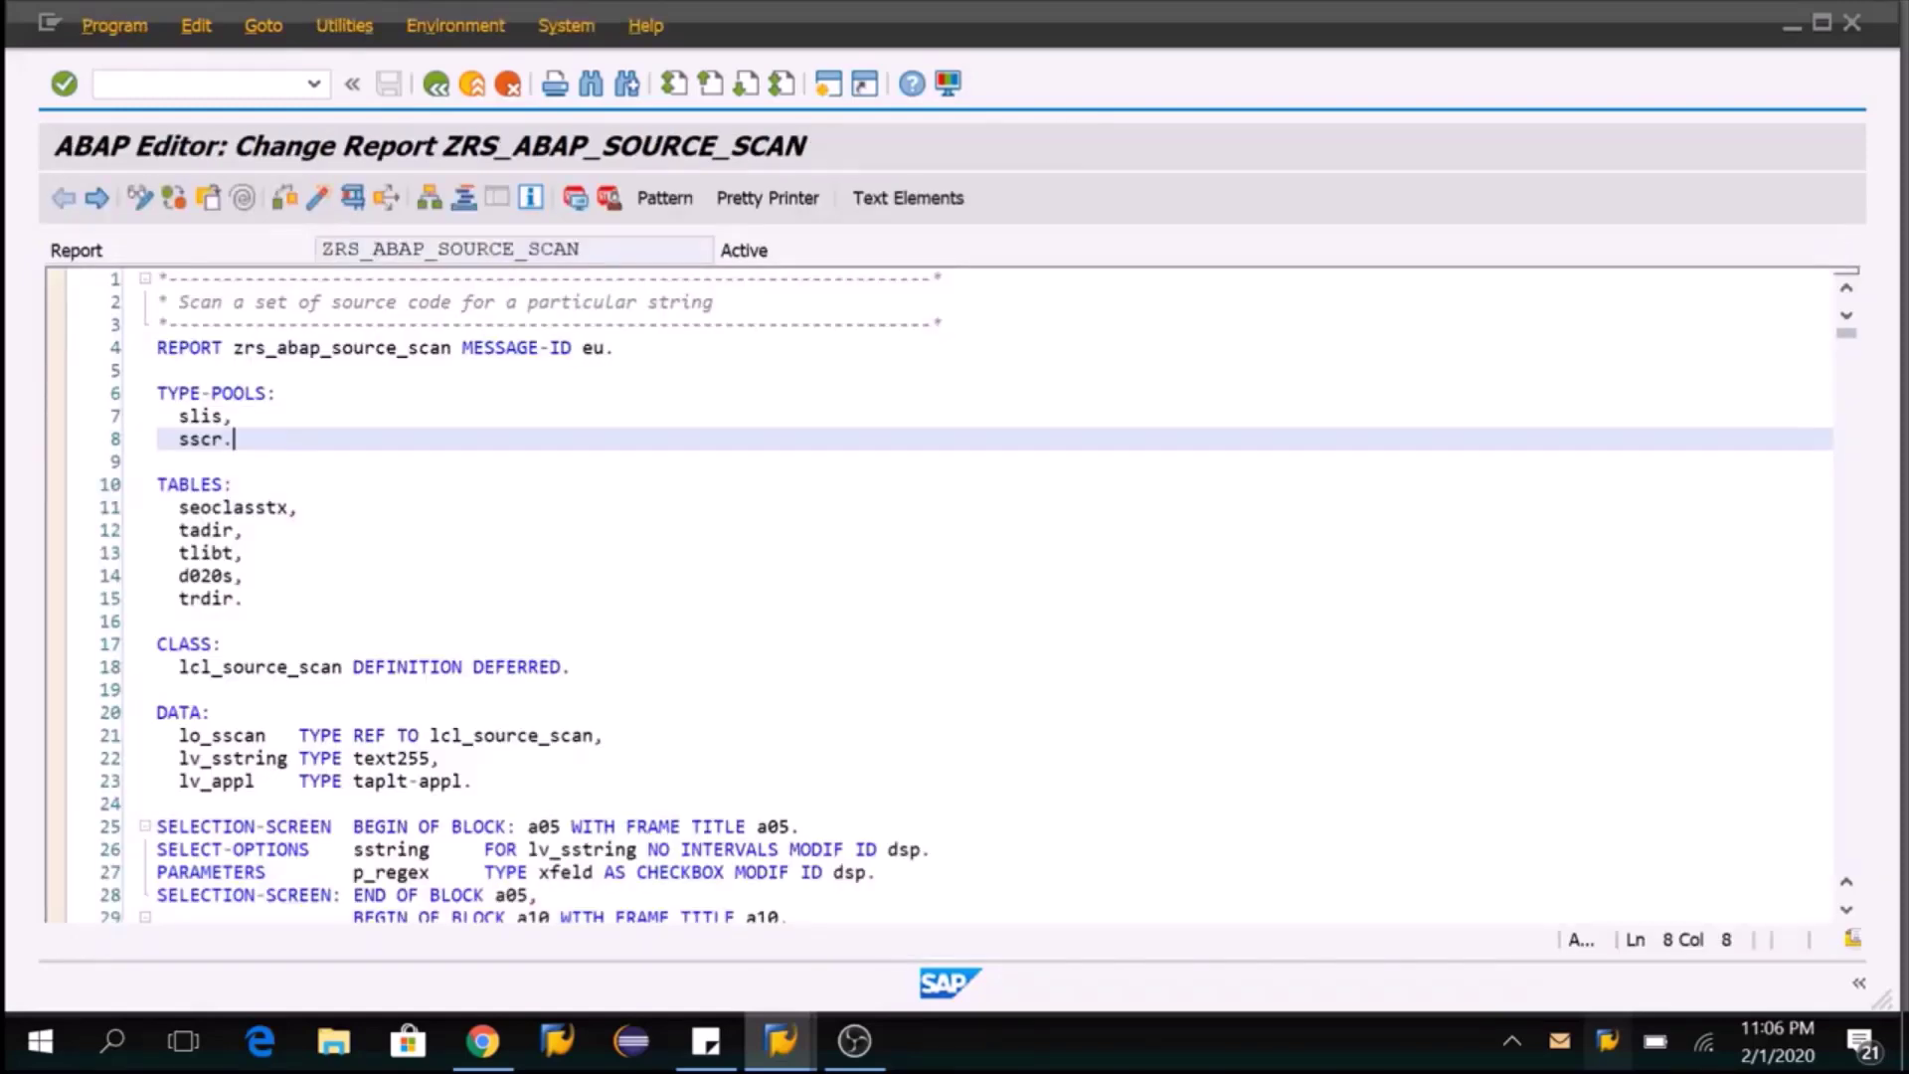
Delete program ZRS_ABAP_SOURCE_SCAN with all its parts and acknowledge the deletion message.
key("F3")
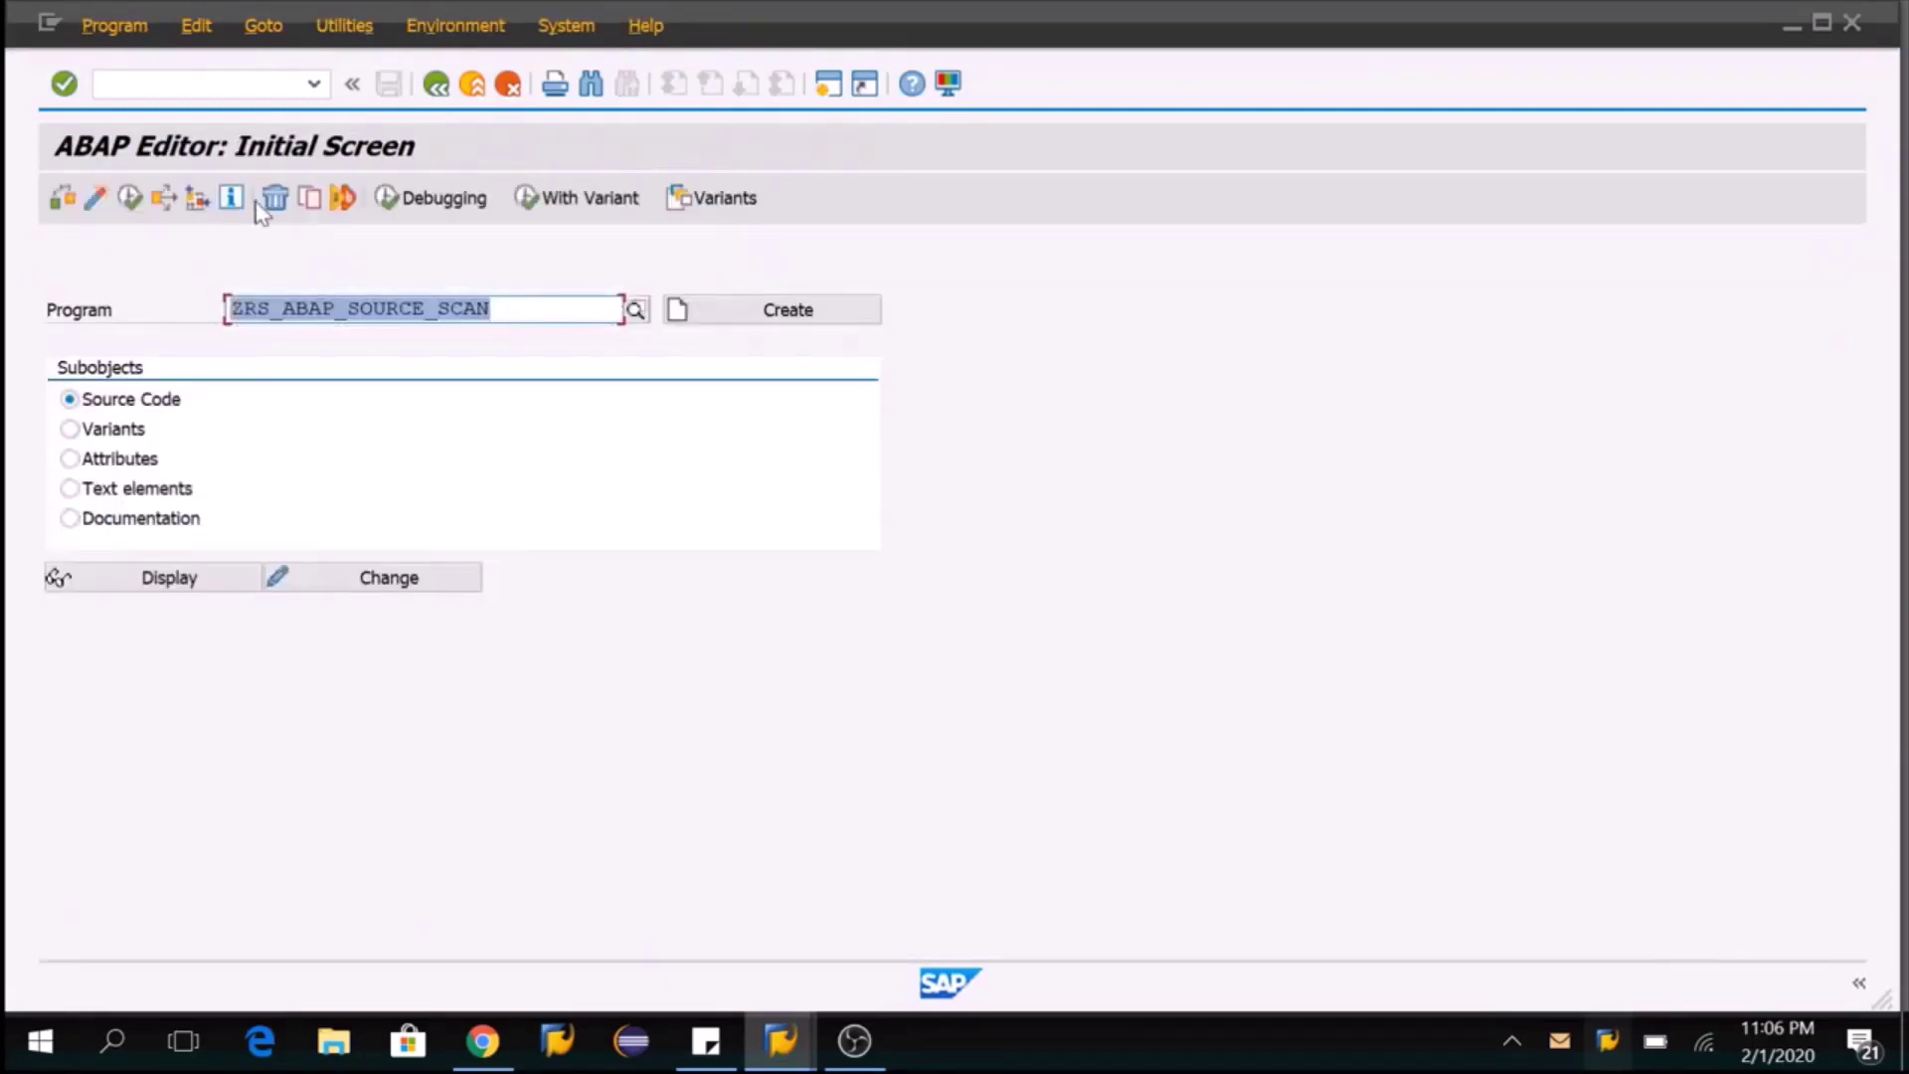
left_click(275, 198)
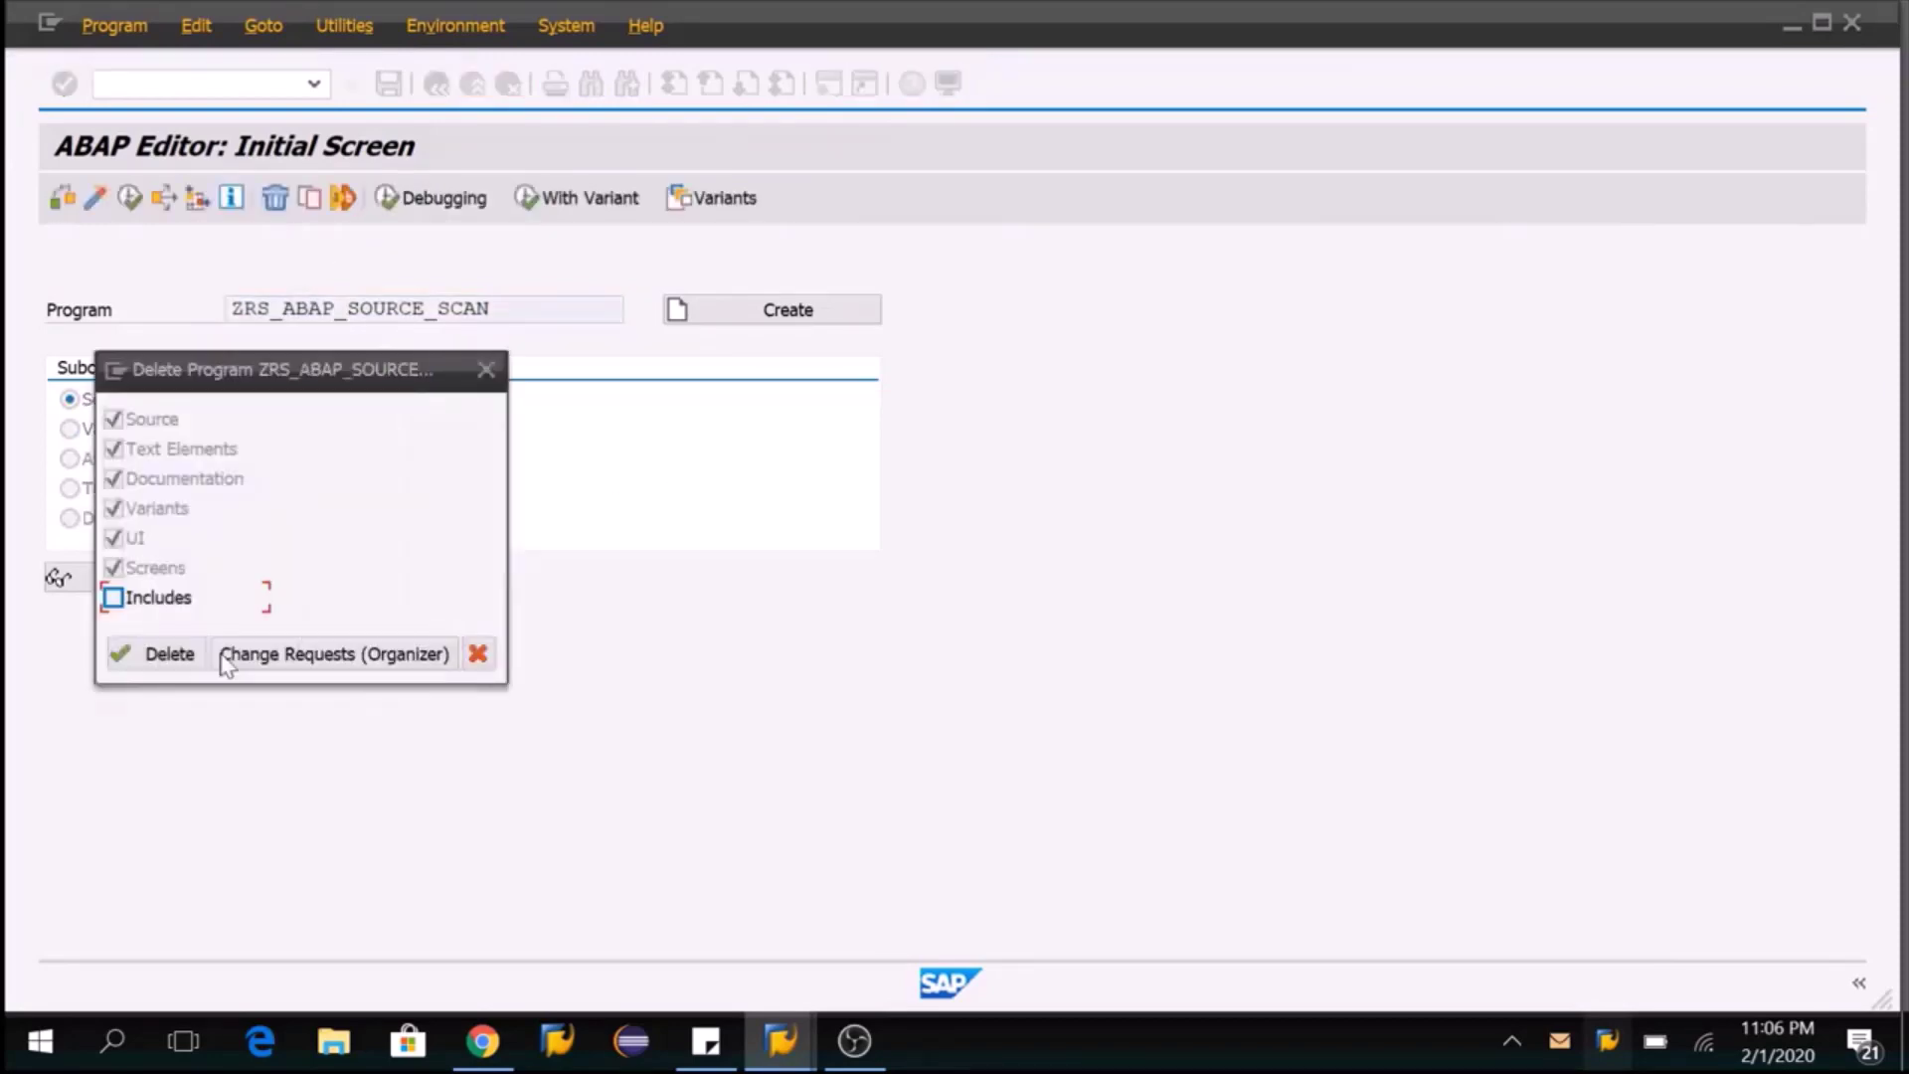
left_click(169, 654)
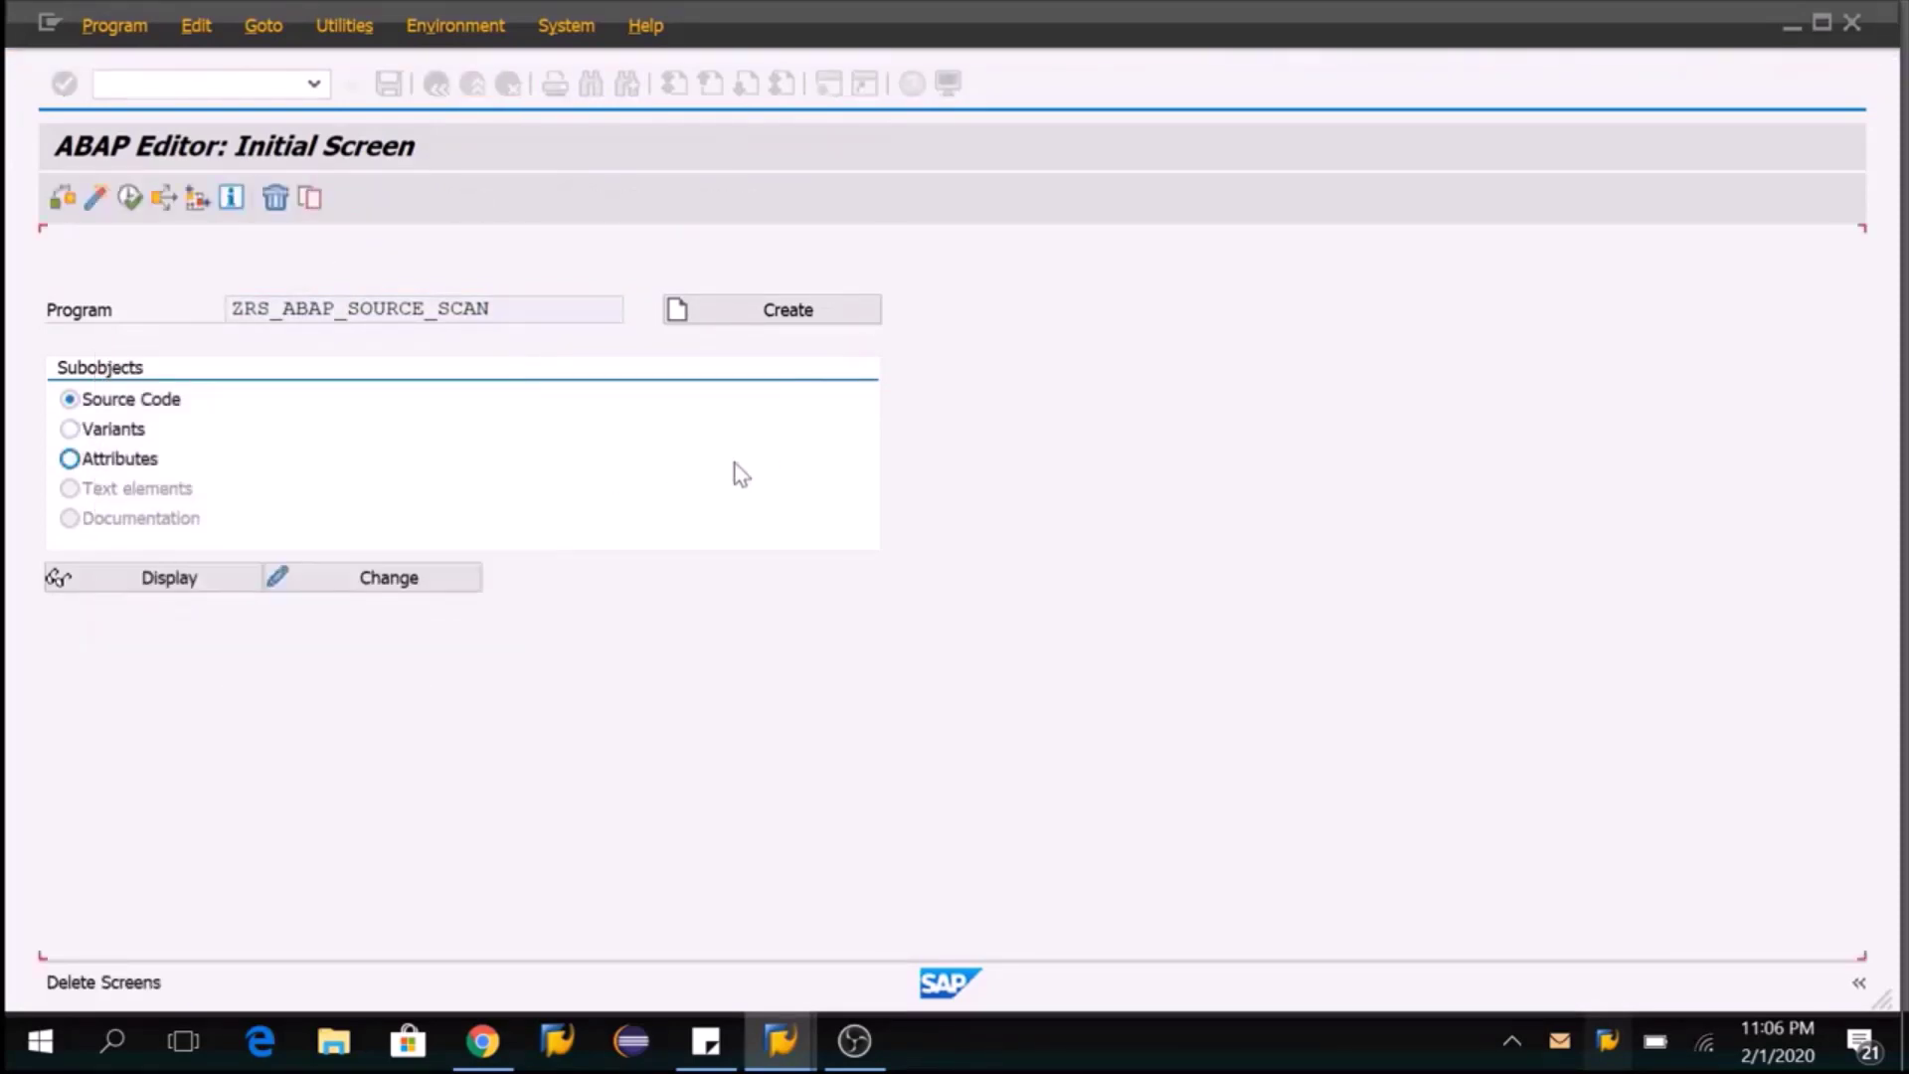
key("Return")
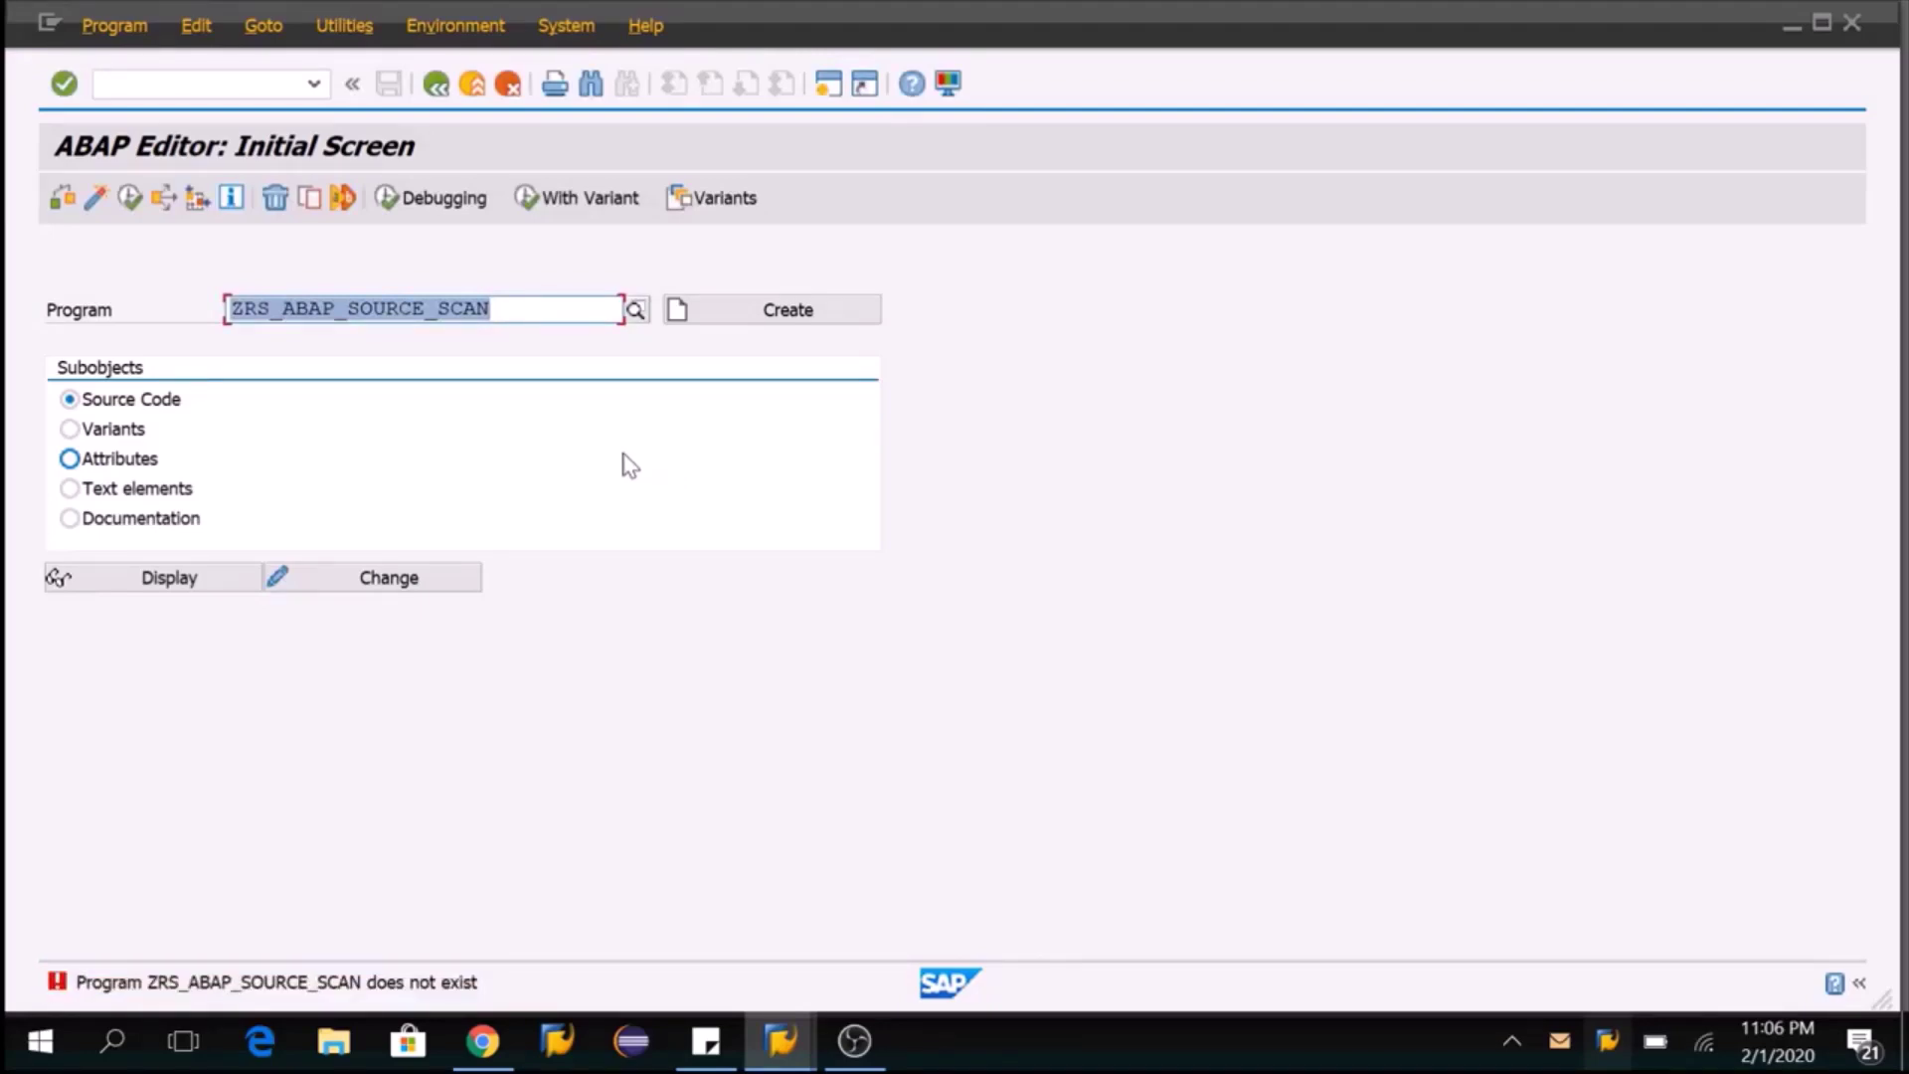
left_click(495, 308)
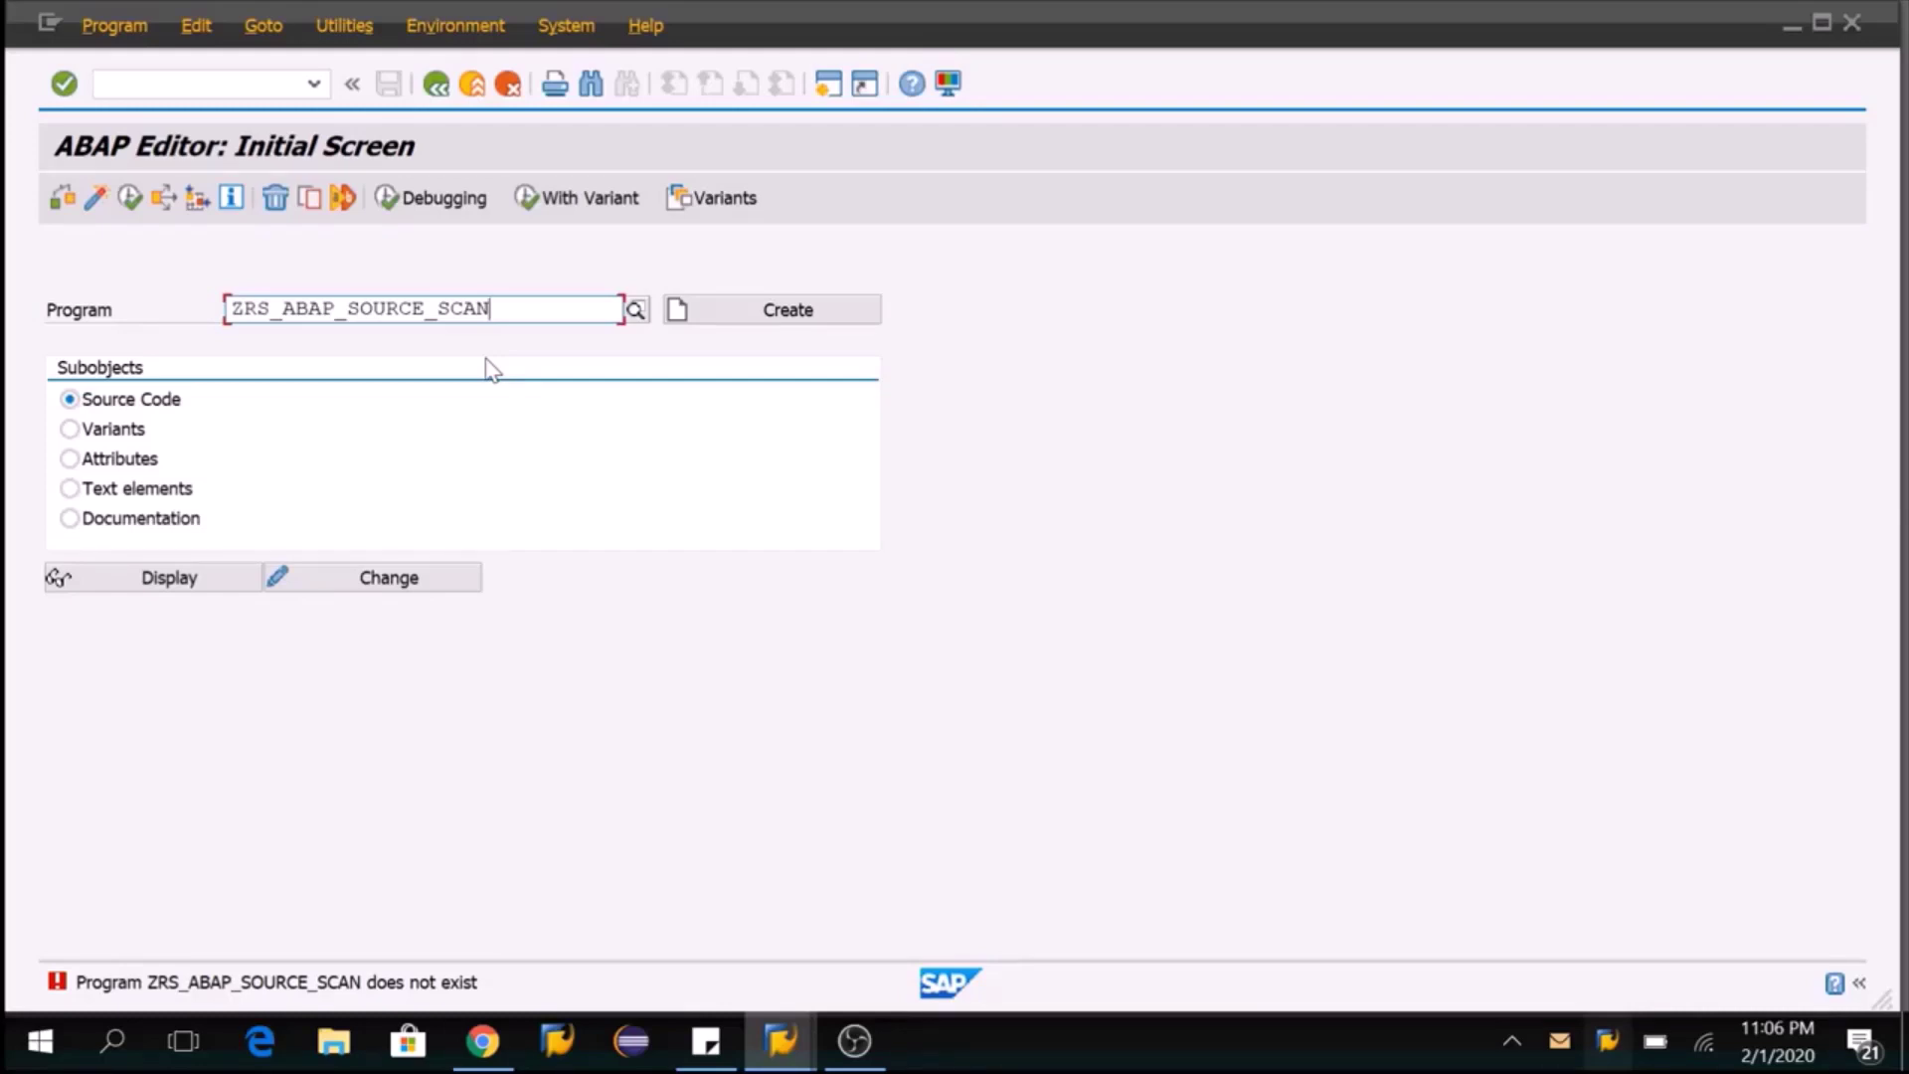
Recreate ZRS_ABAP_SOURCE_SCAN as an Executable program and save its attributes.
key("F5")
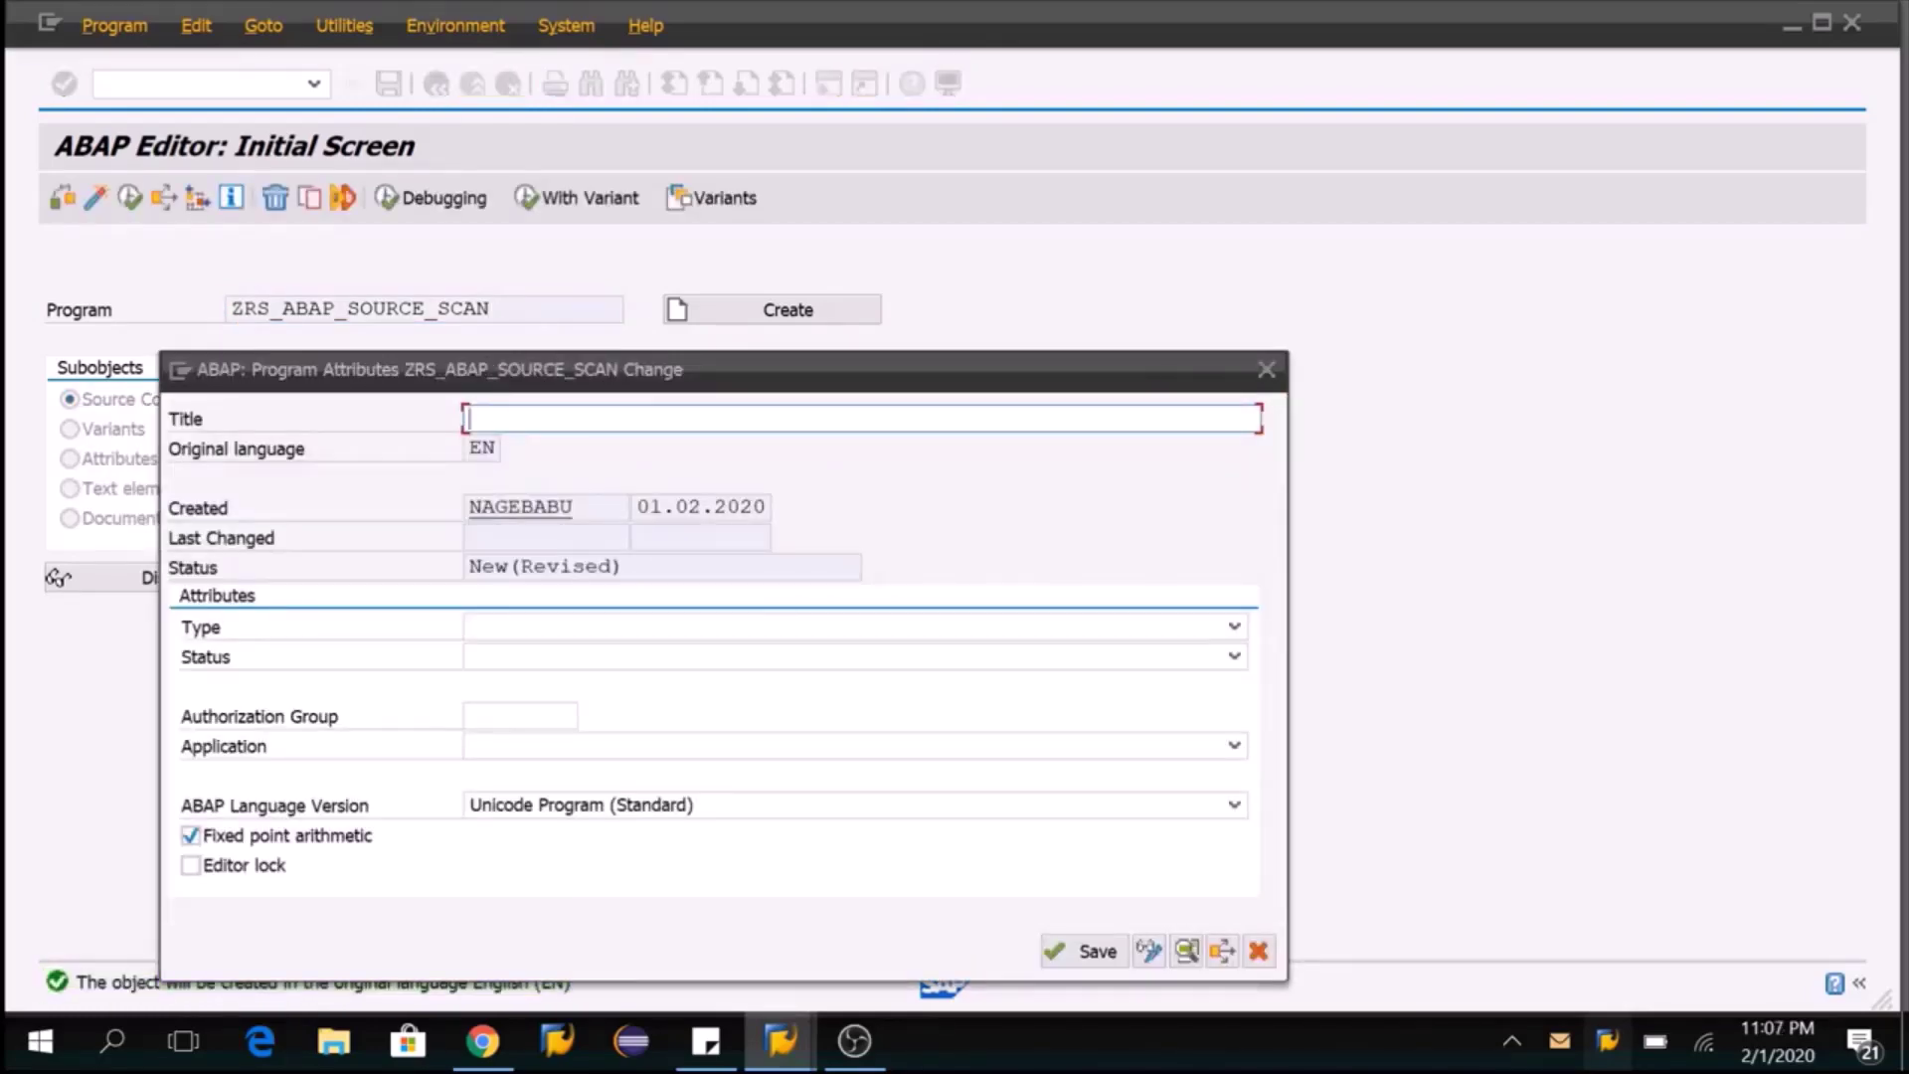
type("Execute")
key("Tab")
key("F4")
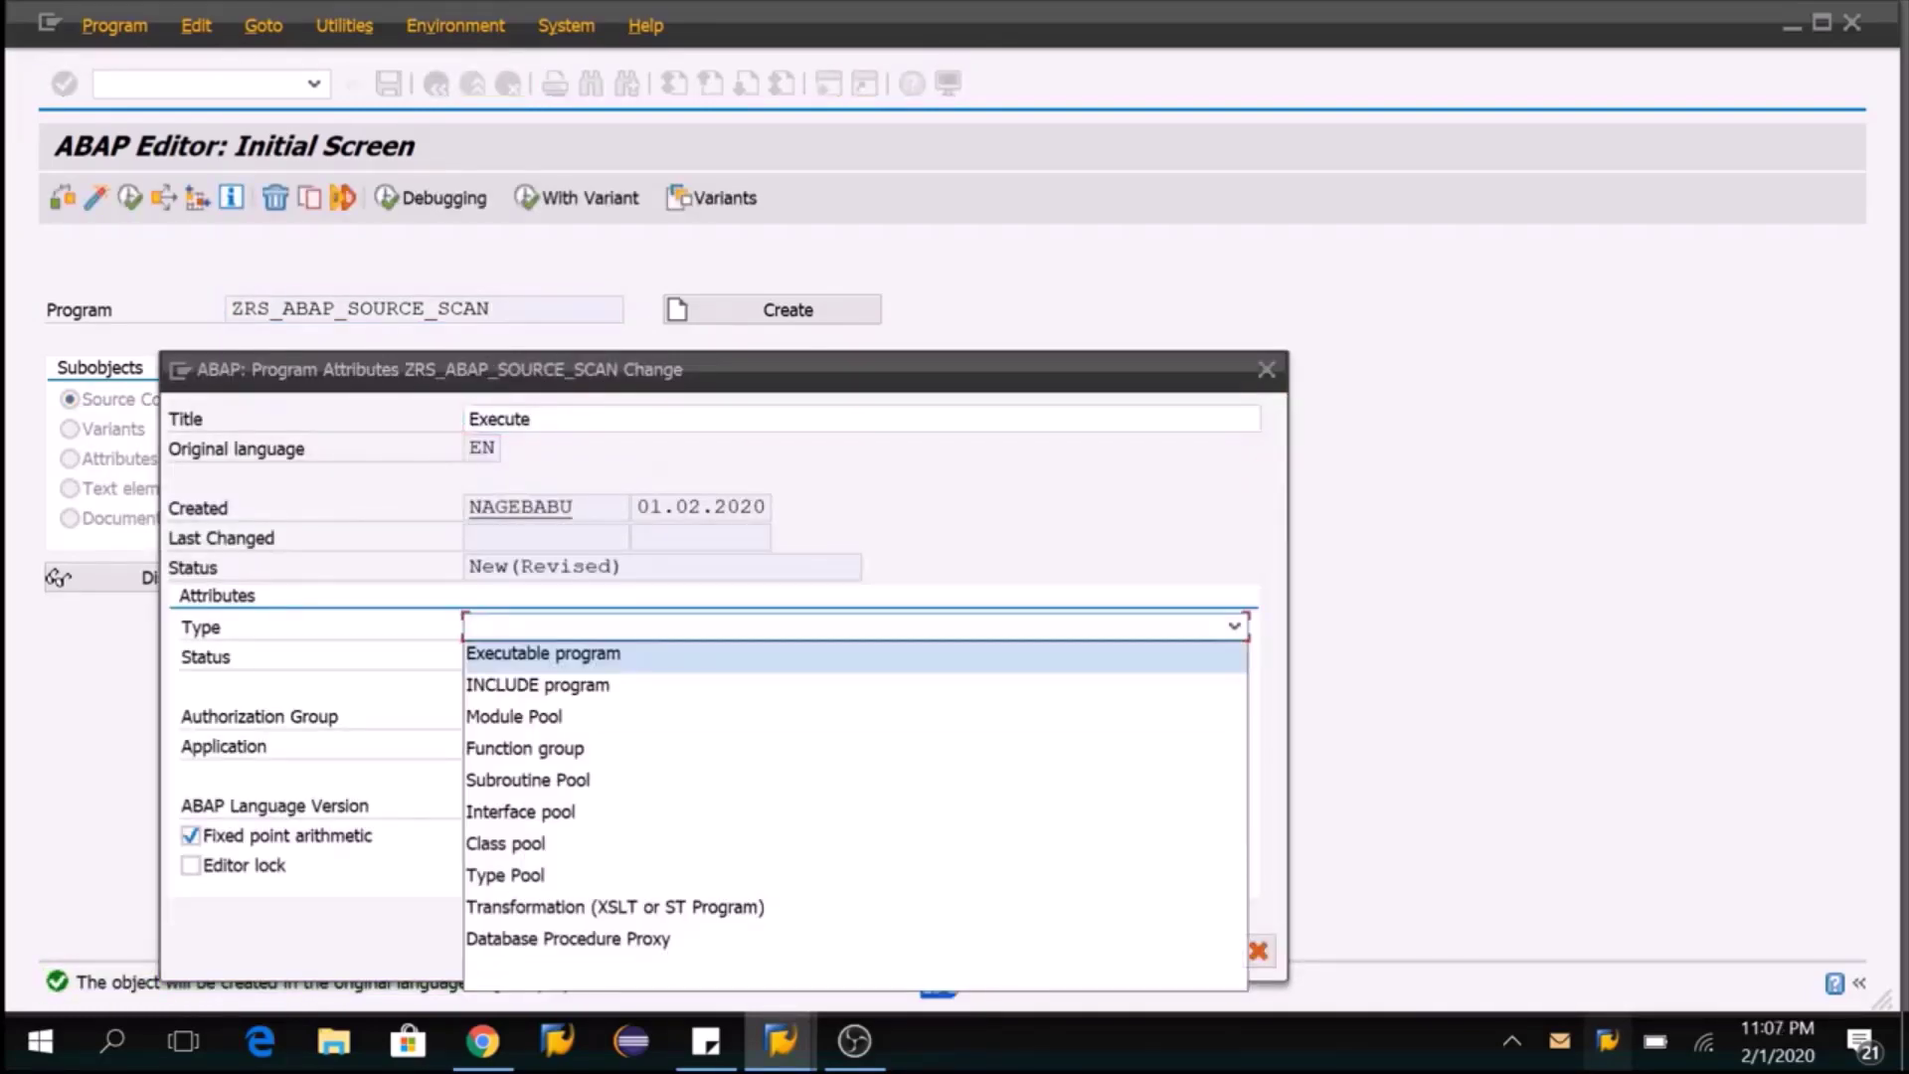
key("Return")
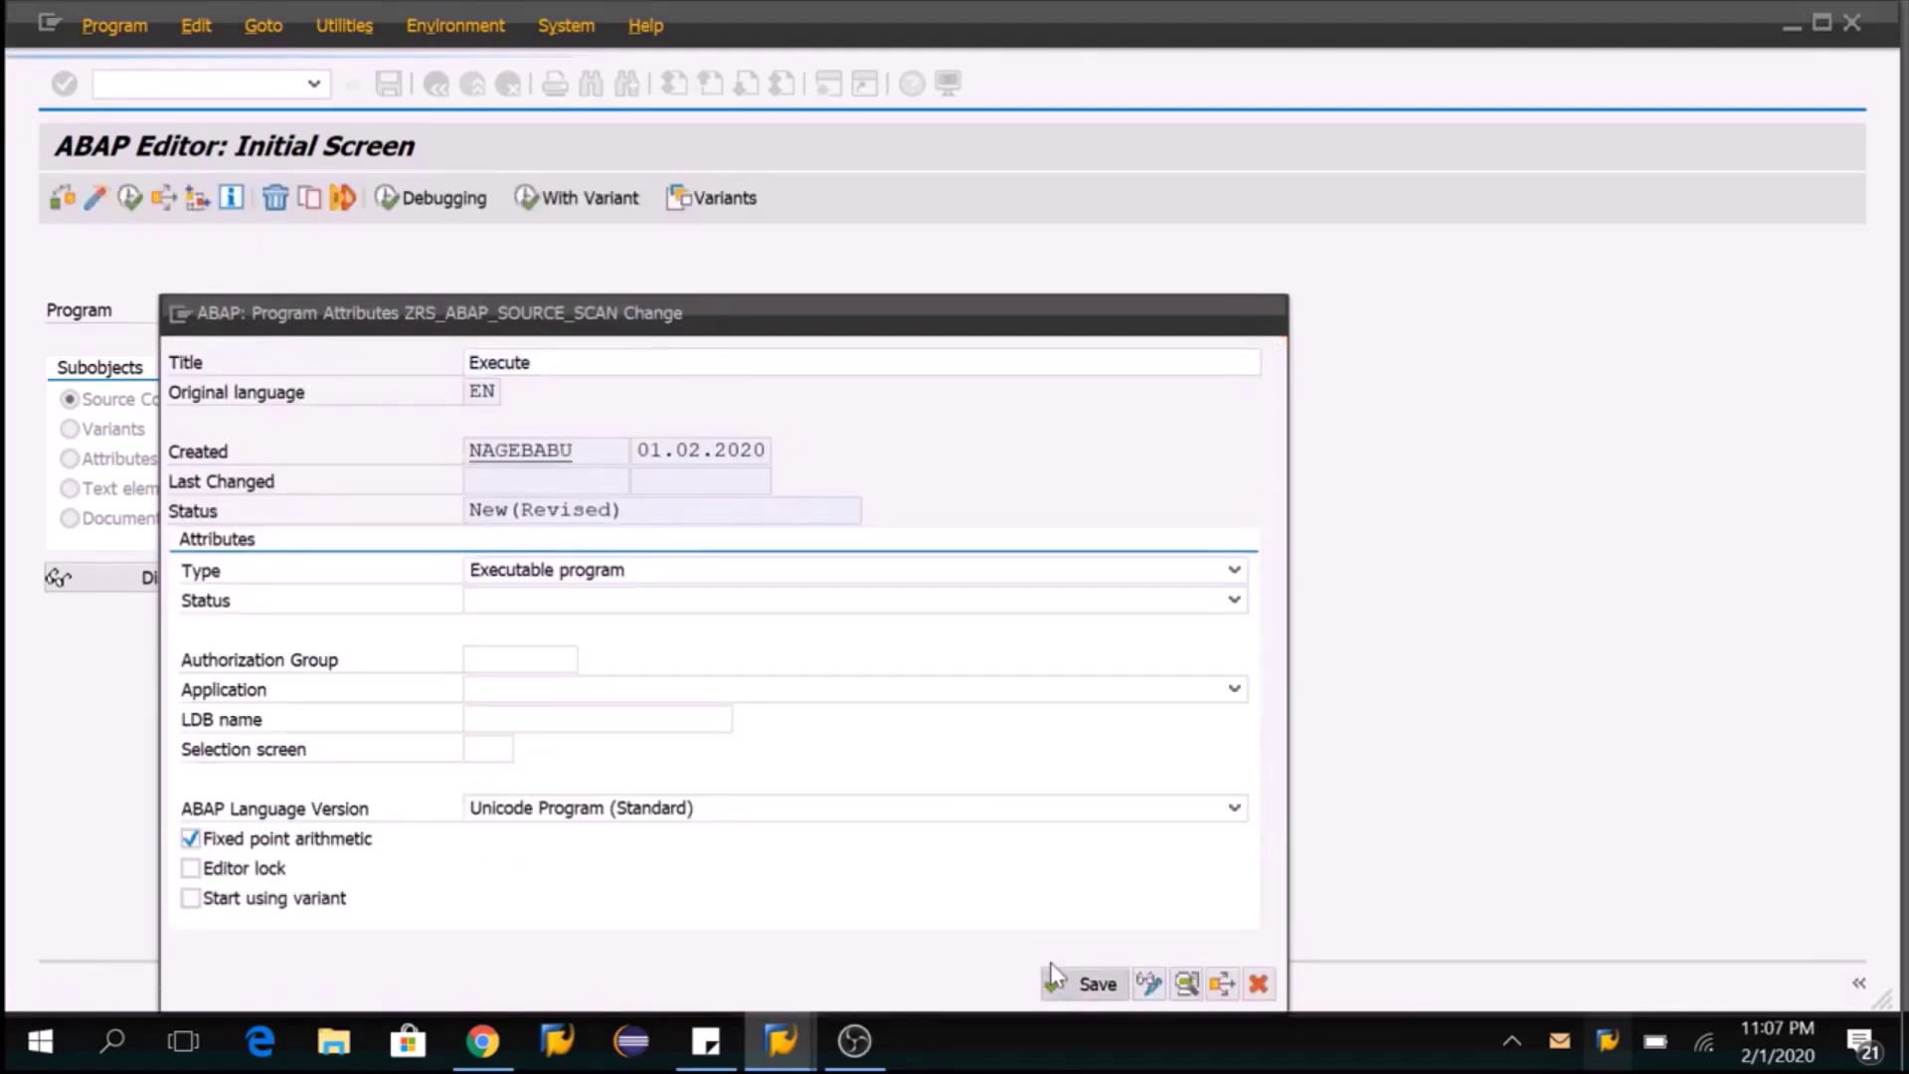
left_click(1060, 981)
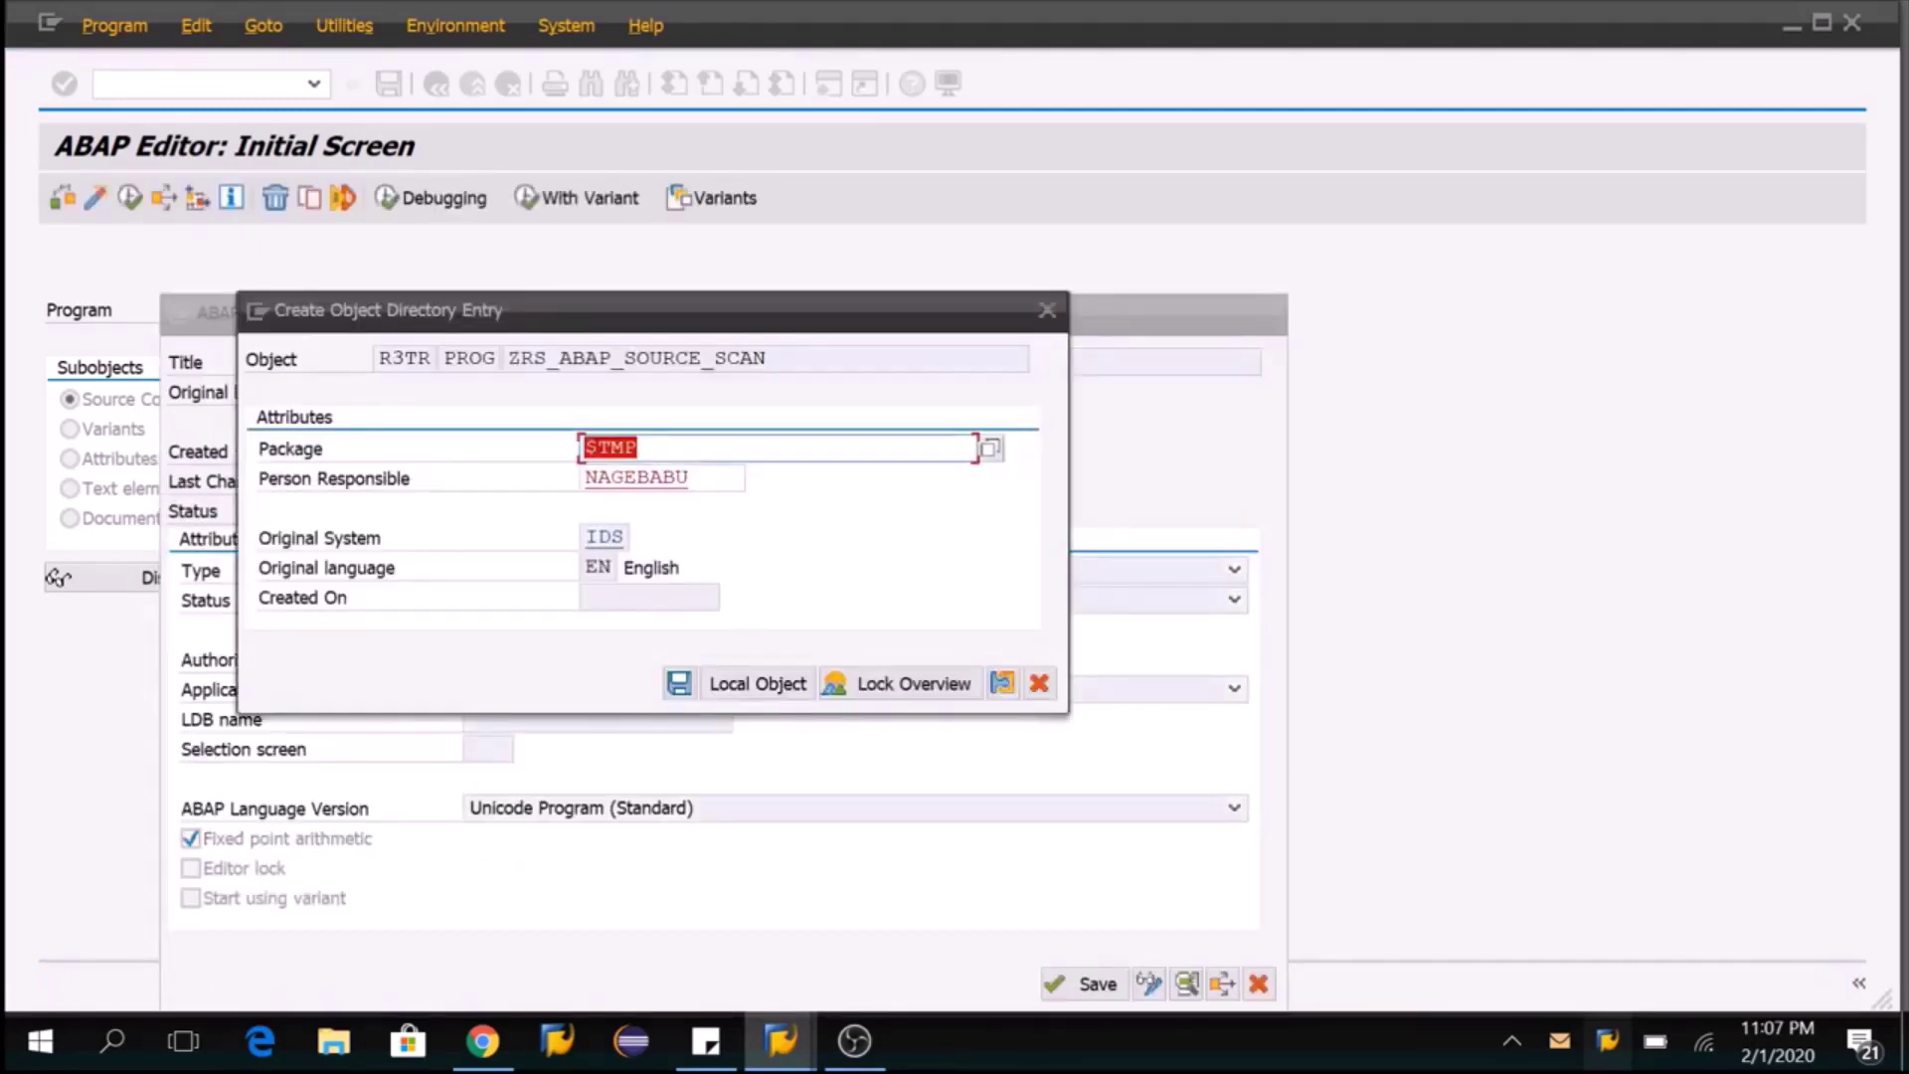
Assign the report to package zbabu, save the directory entry, and activate it.
key("BackSpace")
left_click(682, 471)
type("zbabu")
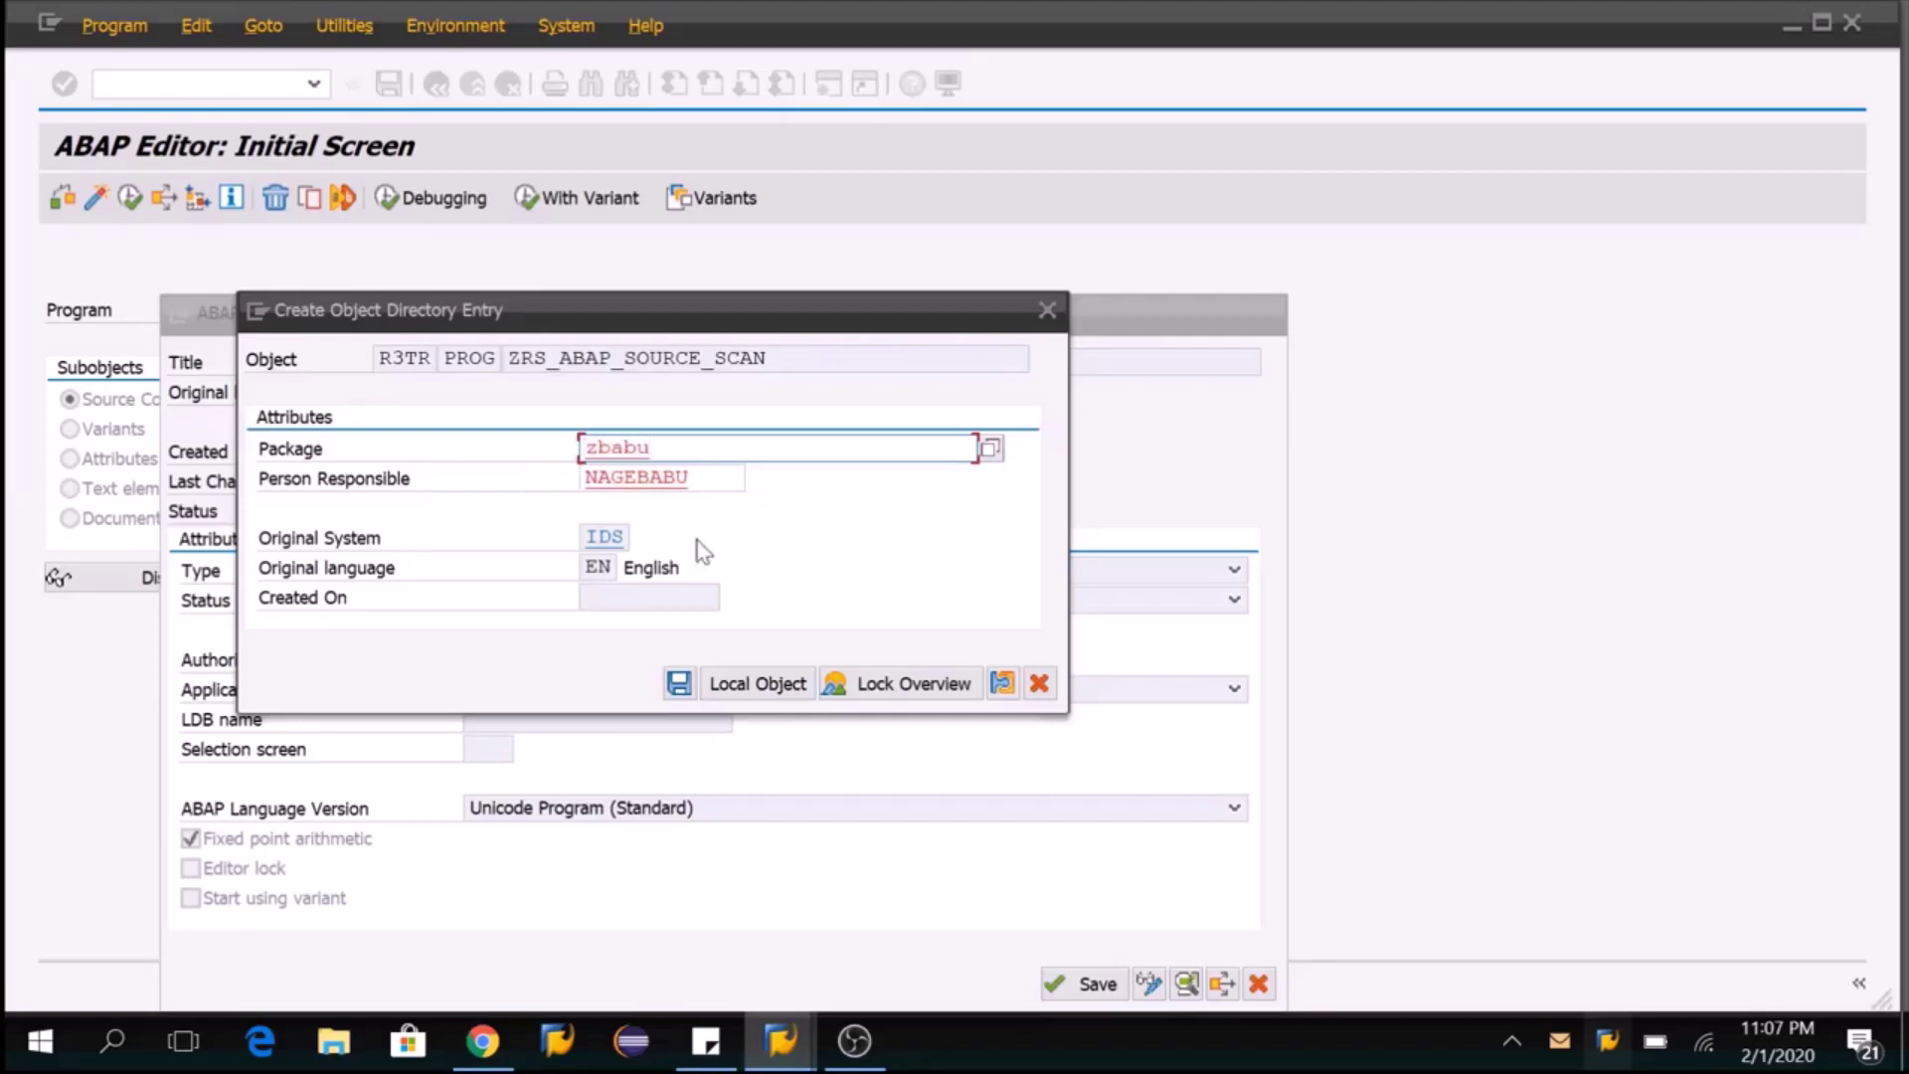
left_click(675, 688)
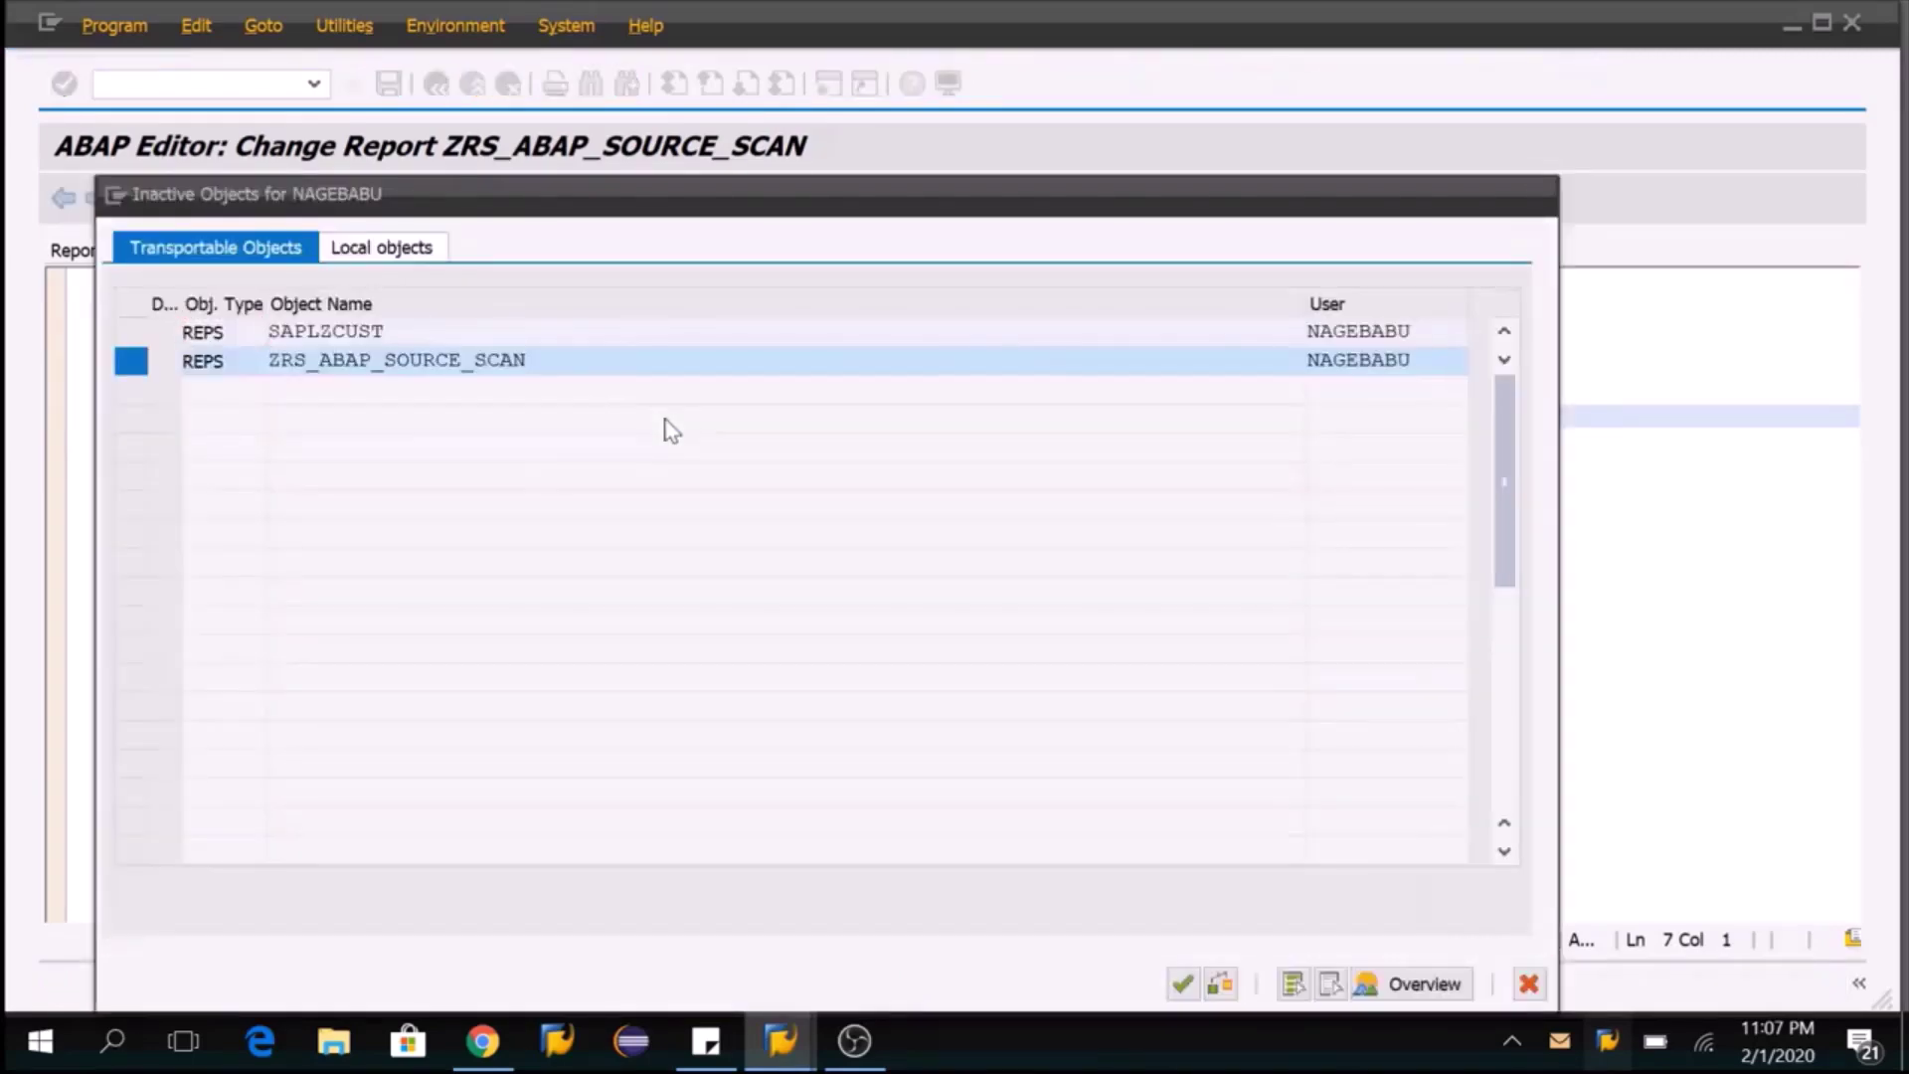
key("Return")
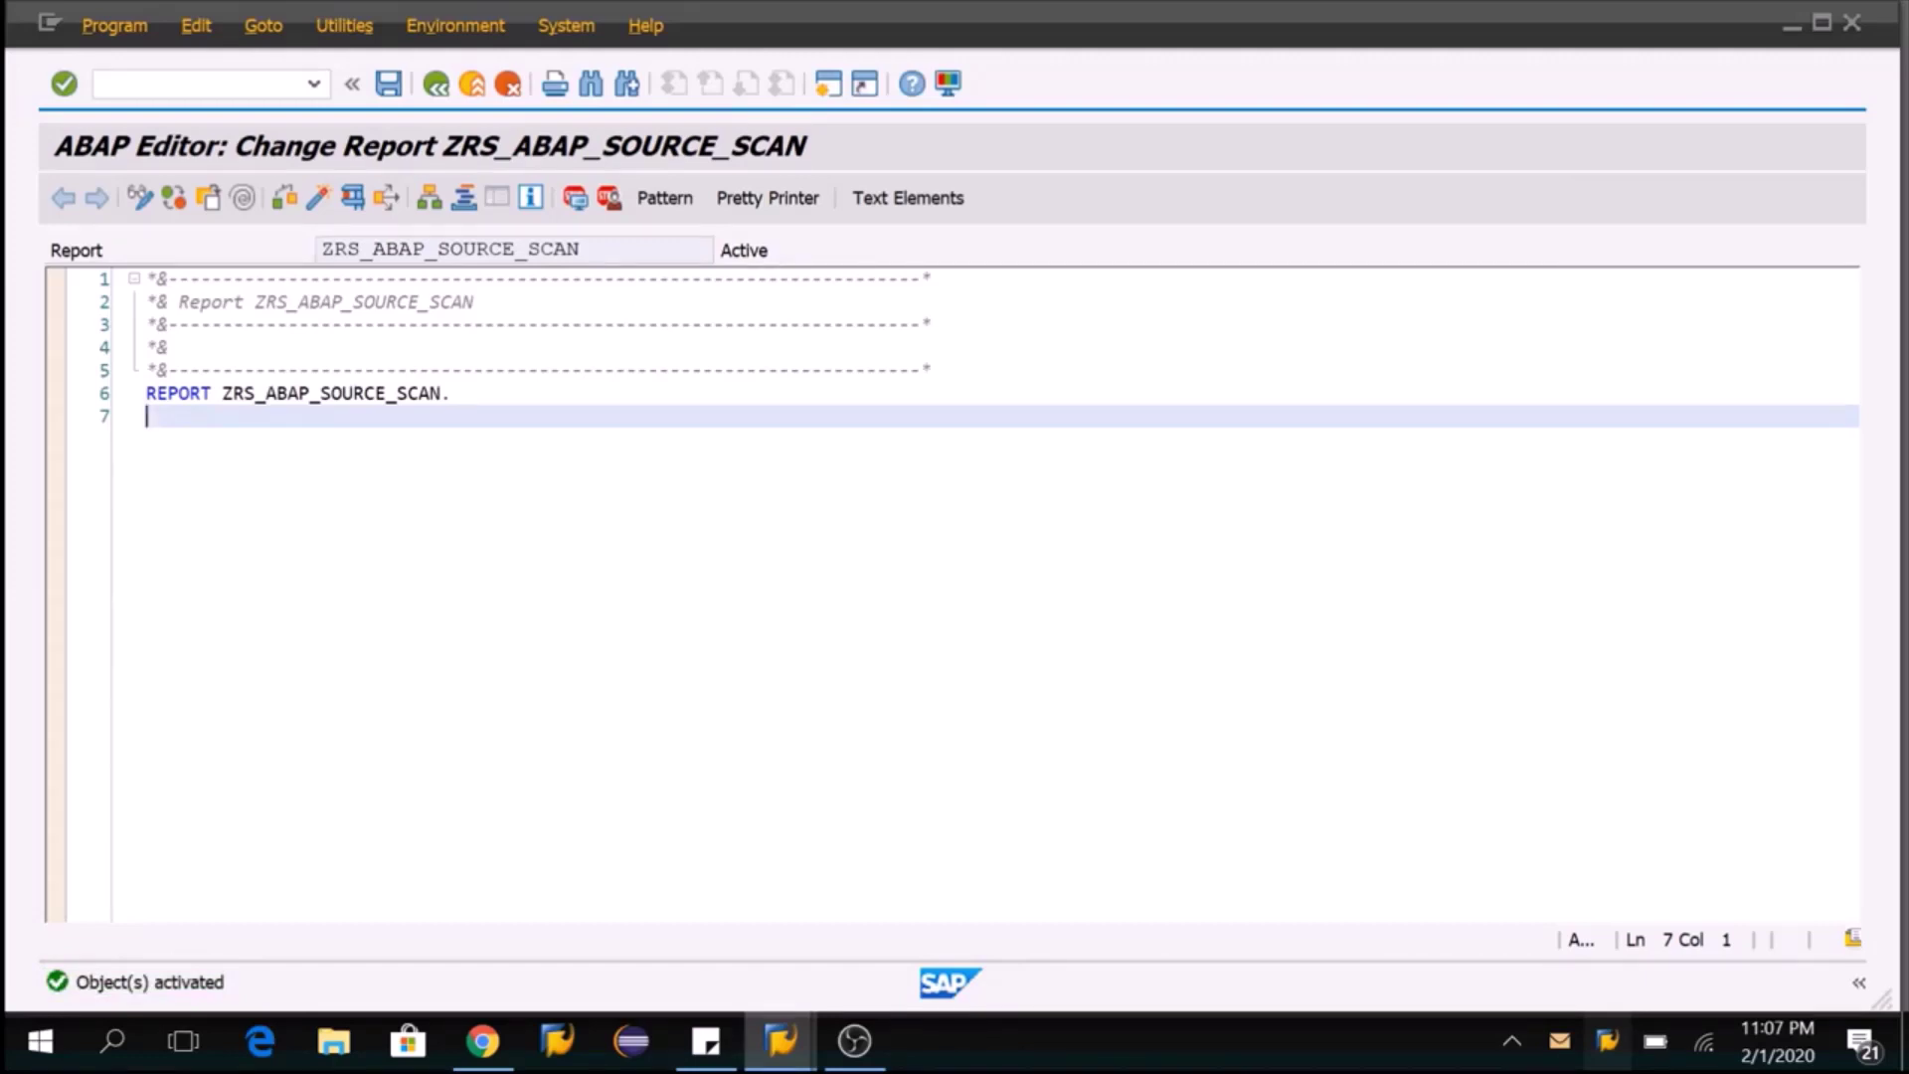
Retrieve version 00001 instead of the active version, confirming the overwrite of the source.
left_click(366, 30)
mouse_move(359, 425)
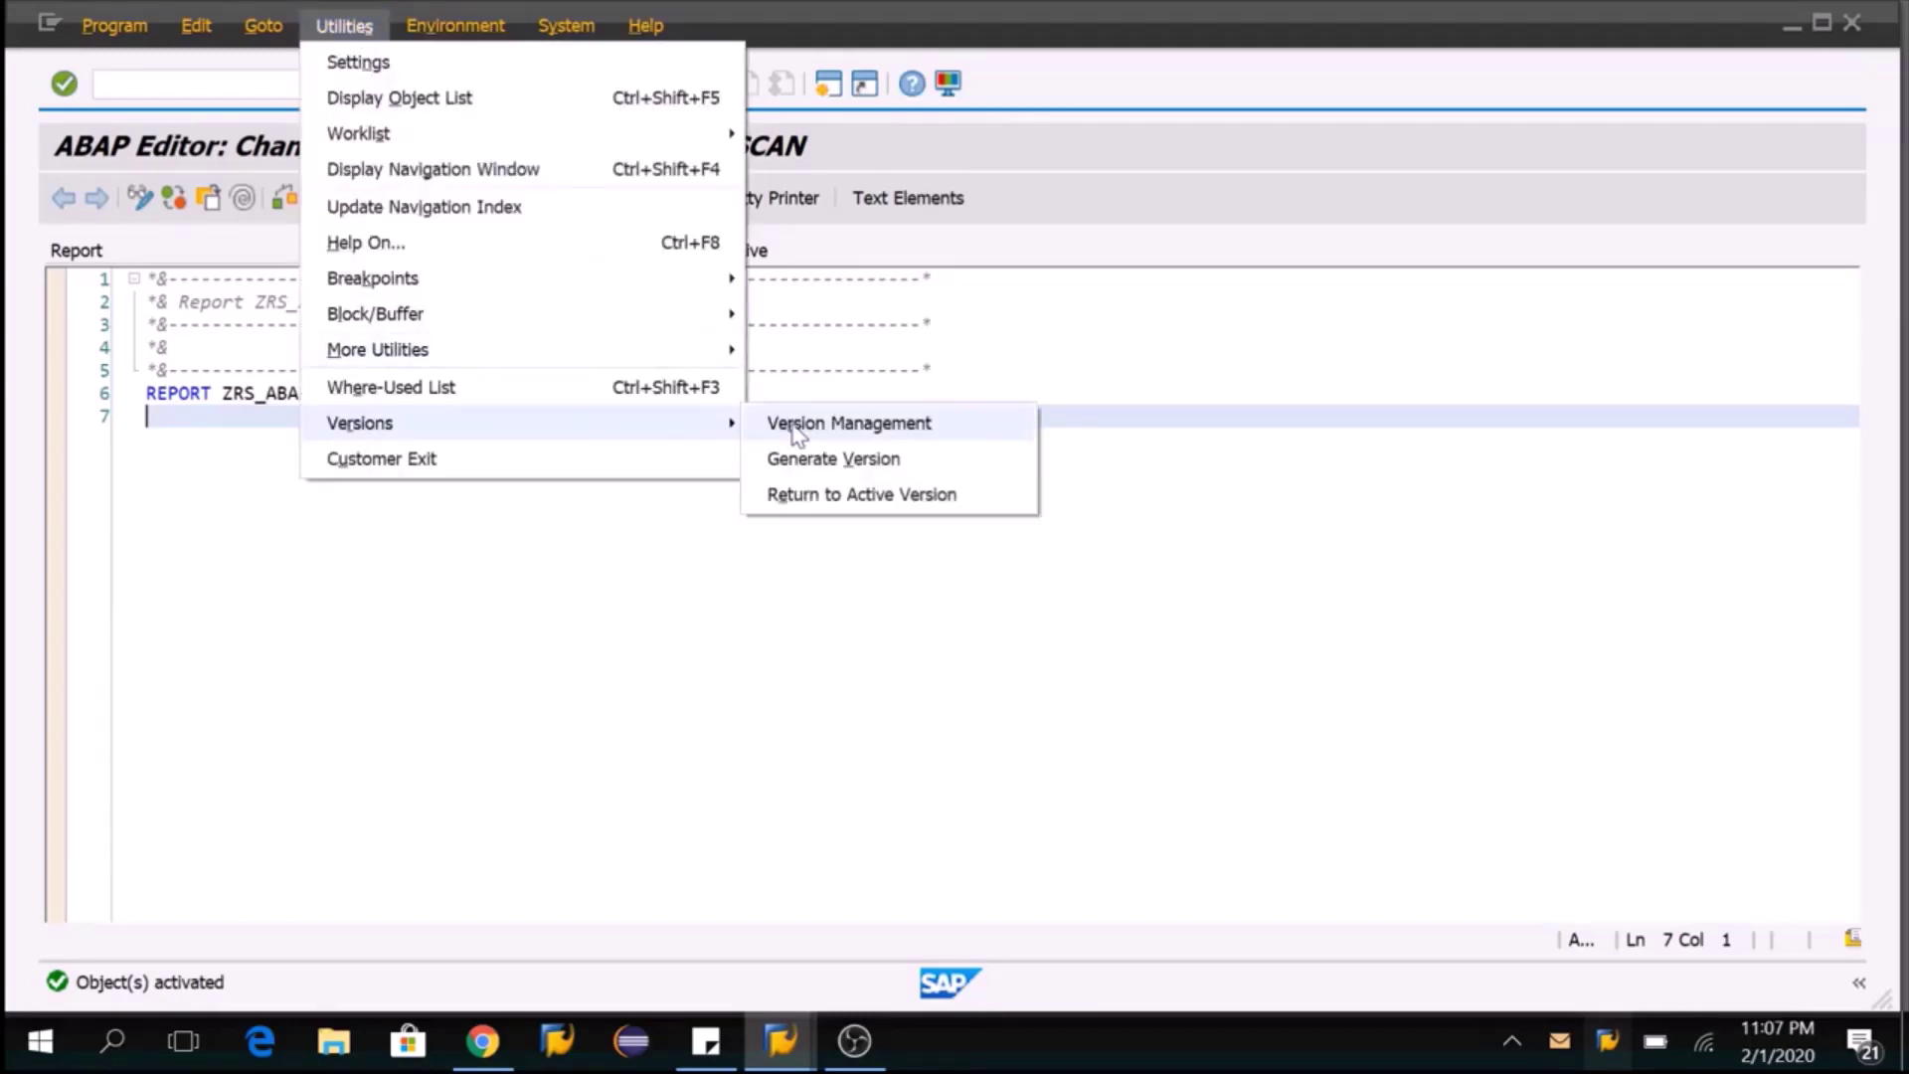
left_click(798, 426)
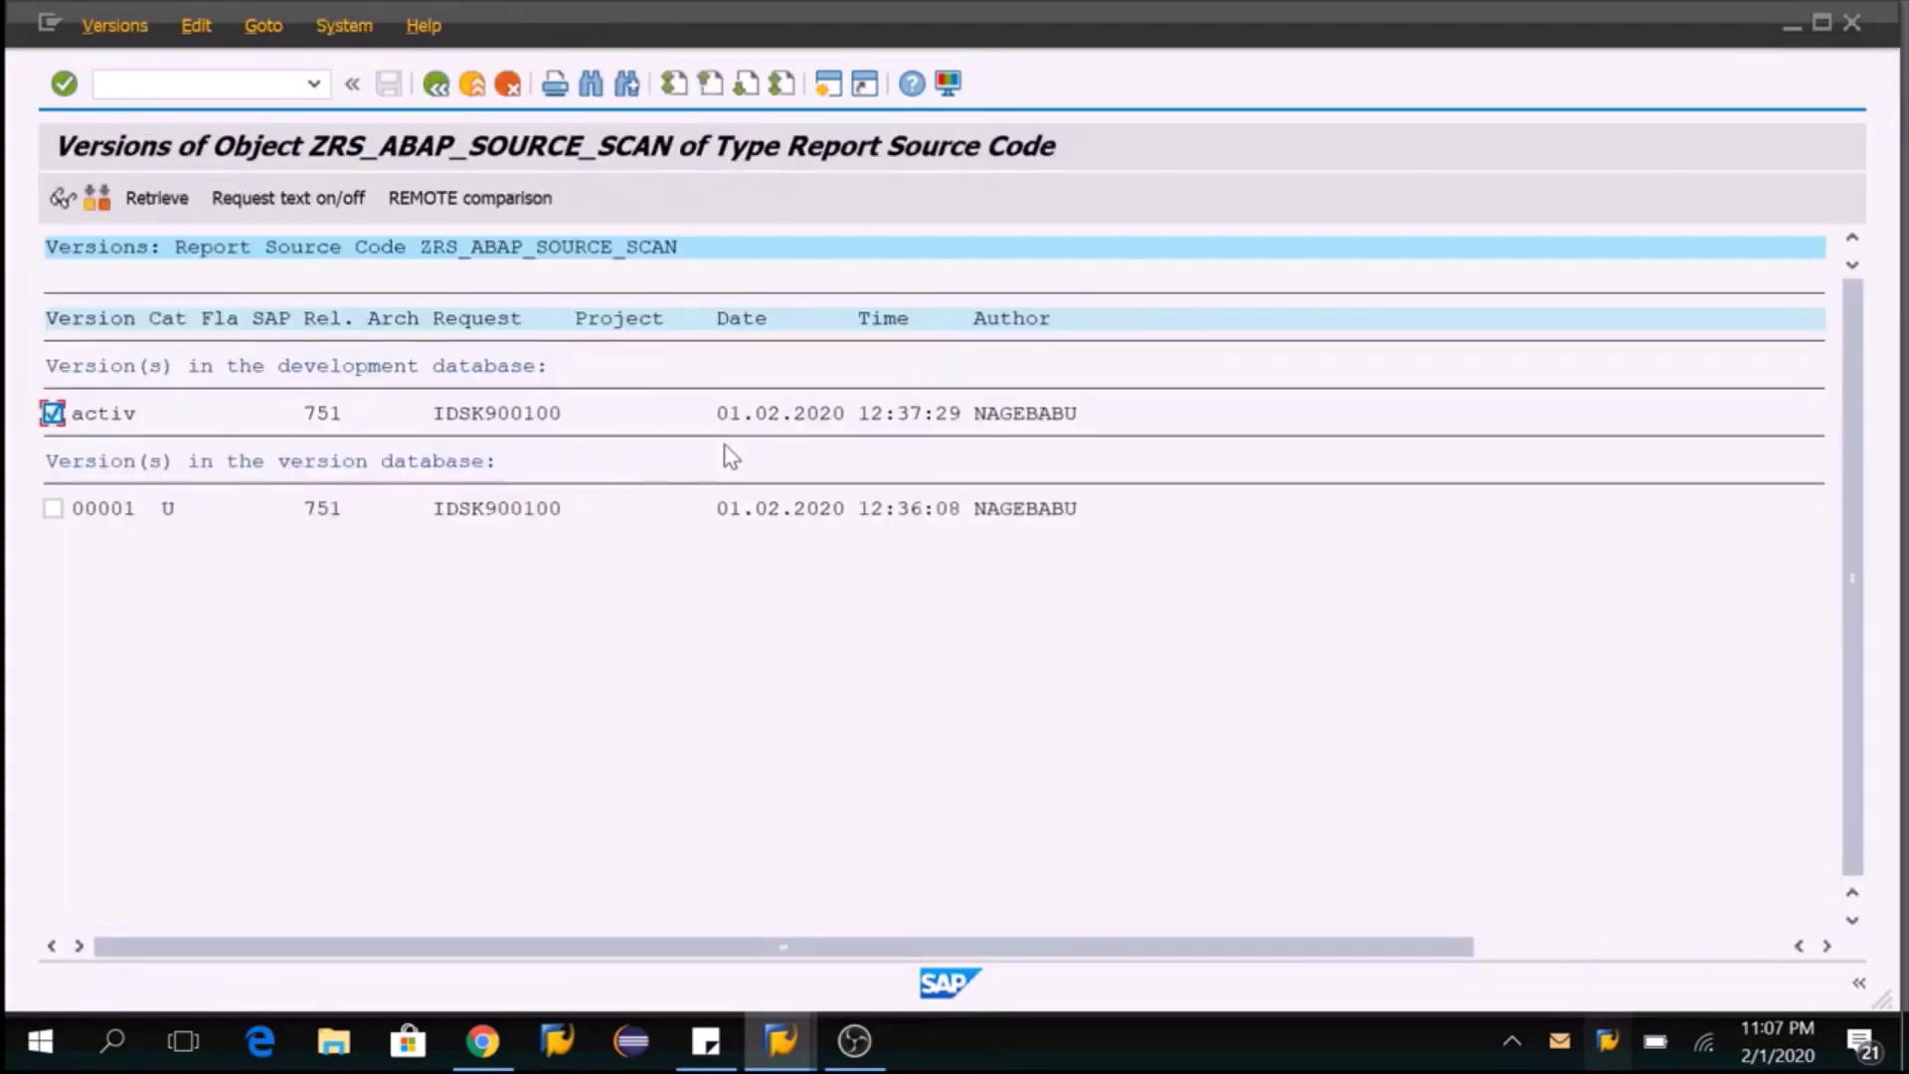
left_click(53, 508)
left_click(51, 418)
left_click(162, 200)
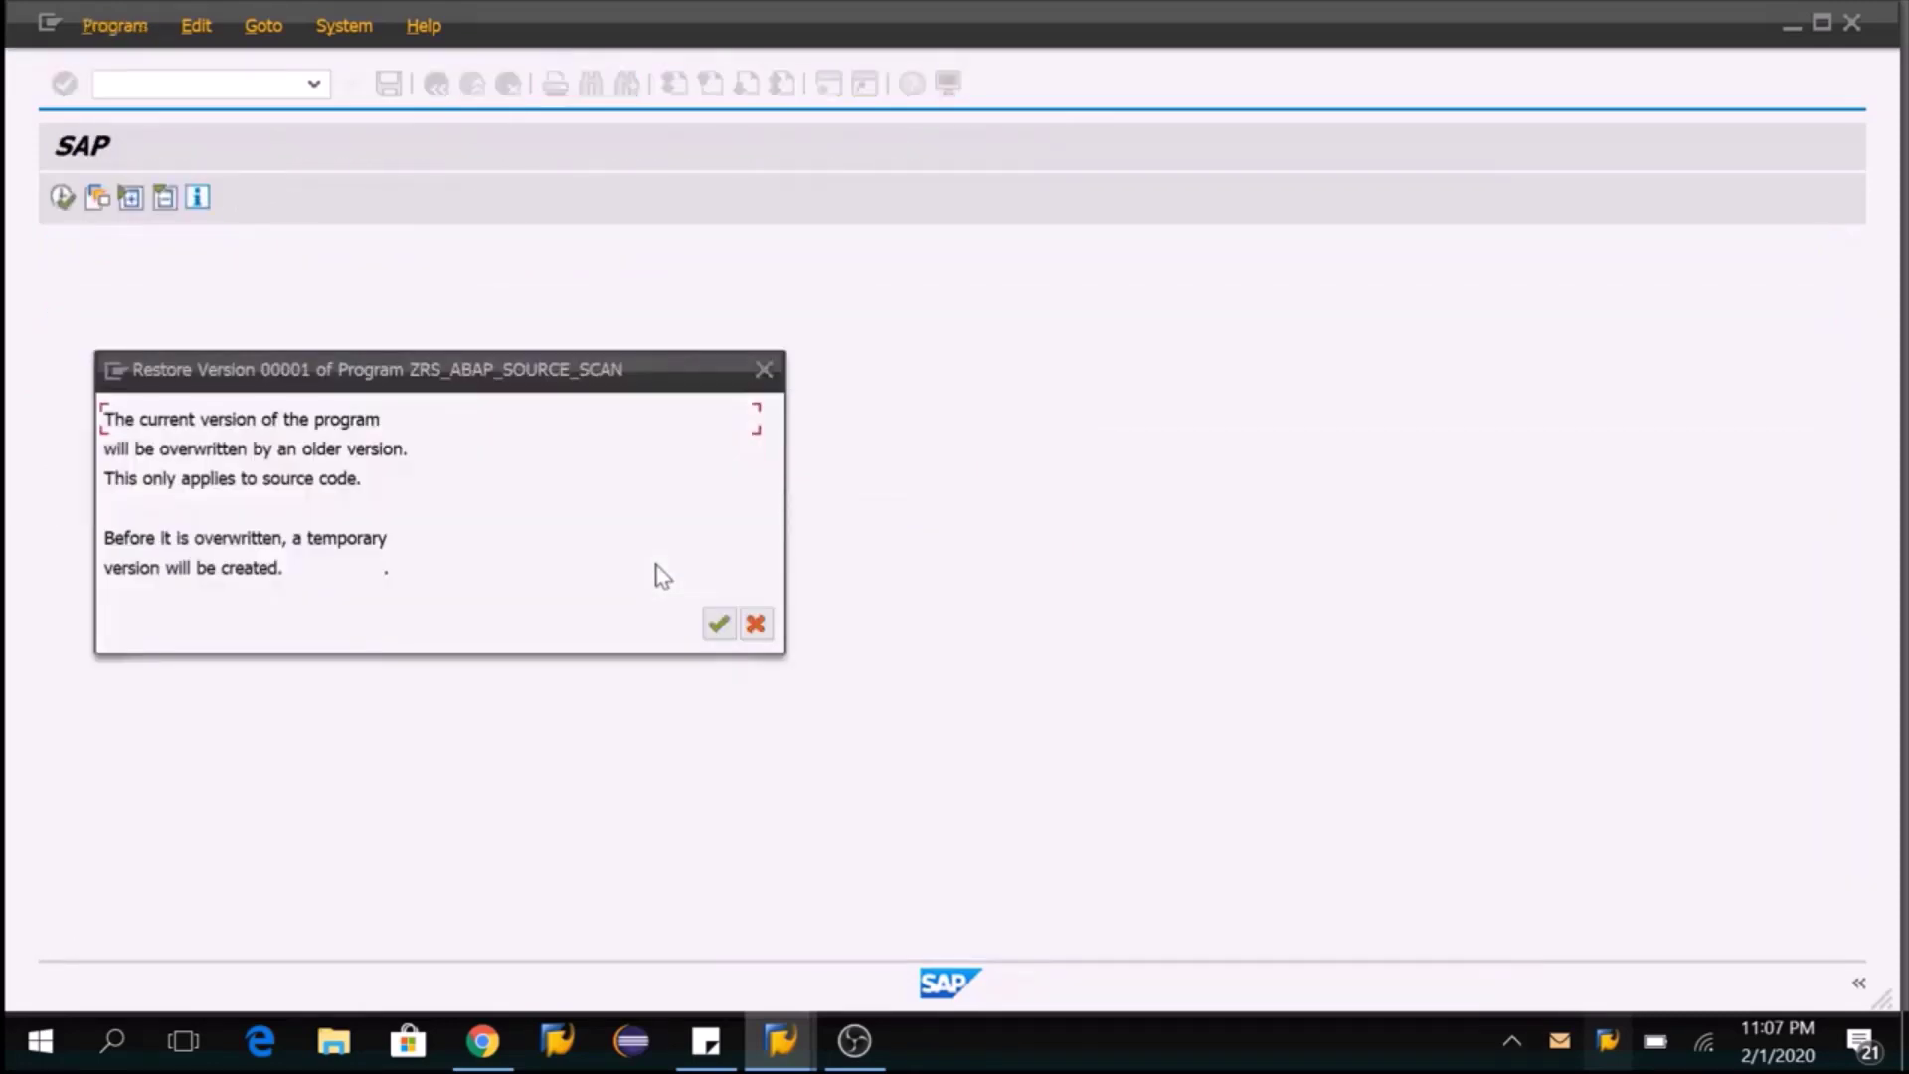
left_click(718, 628)
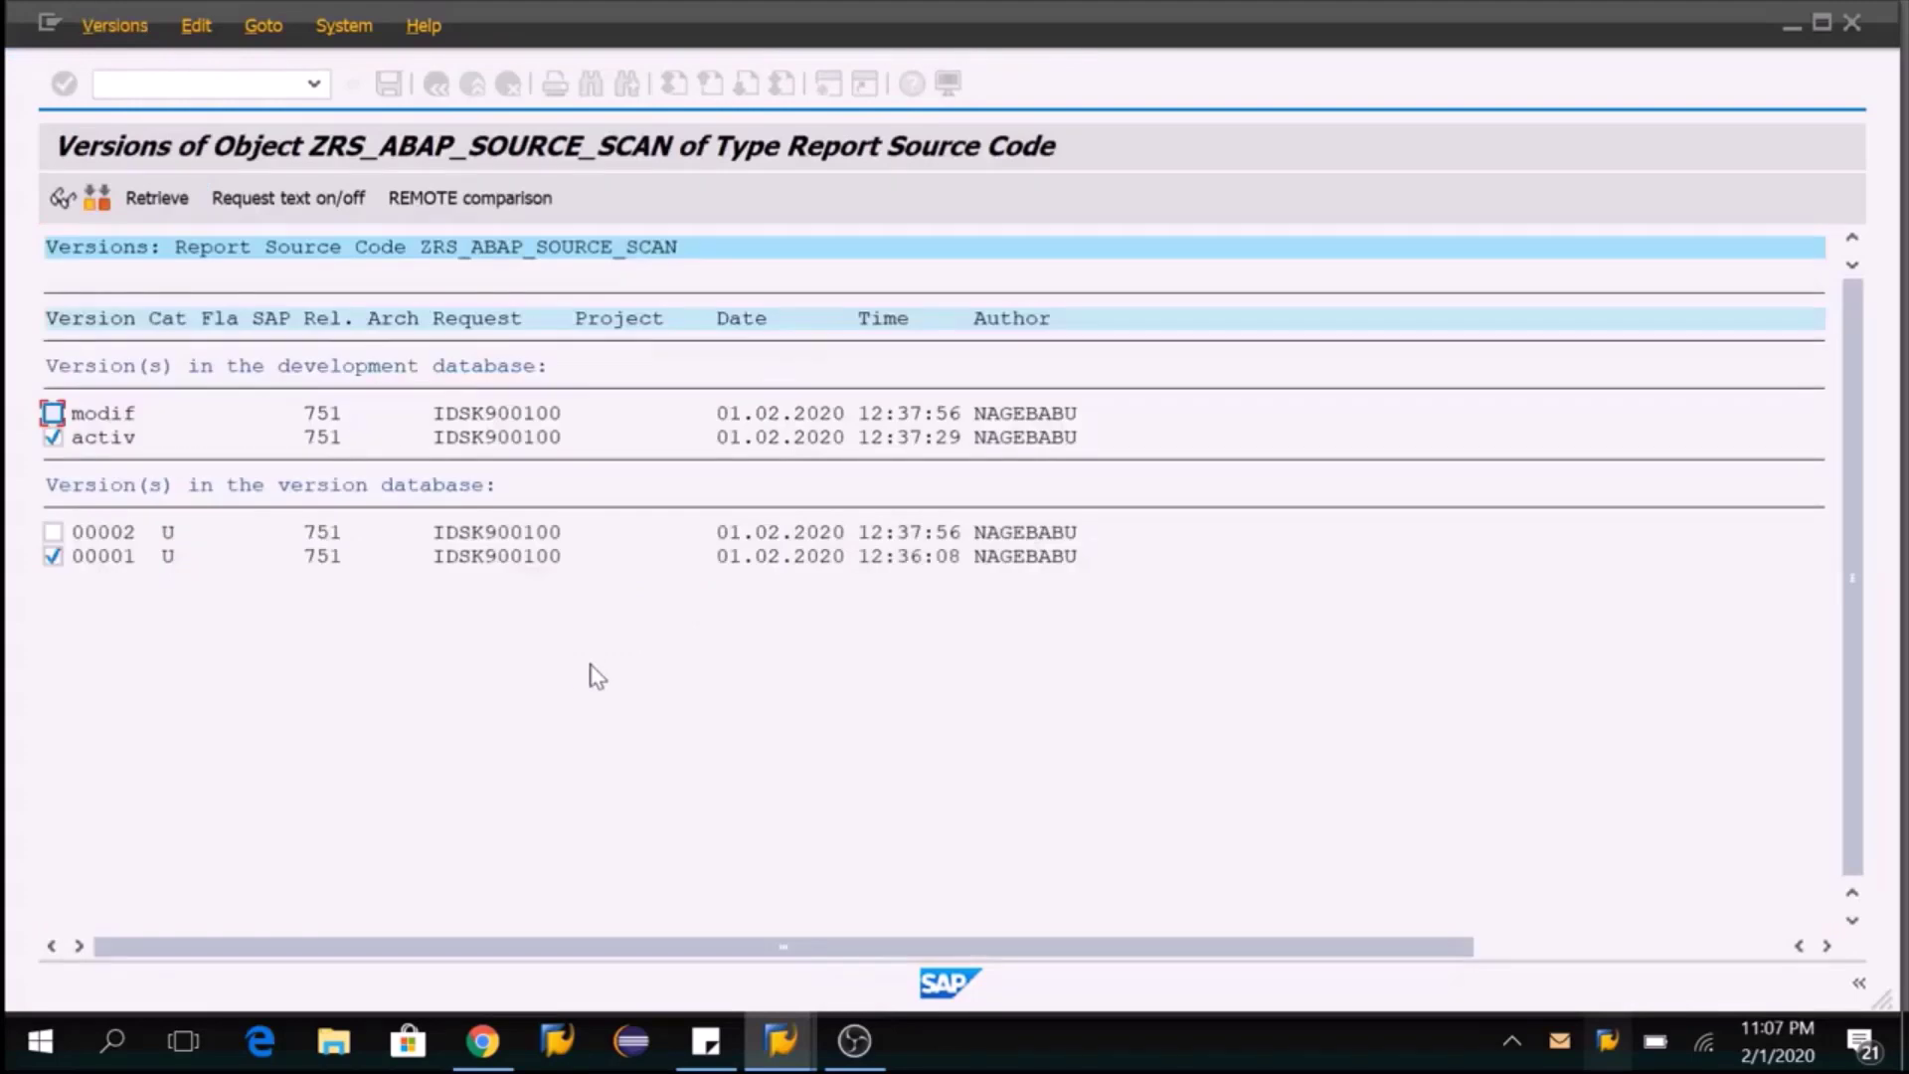
key("F3")
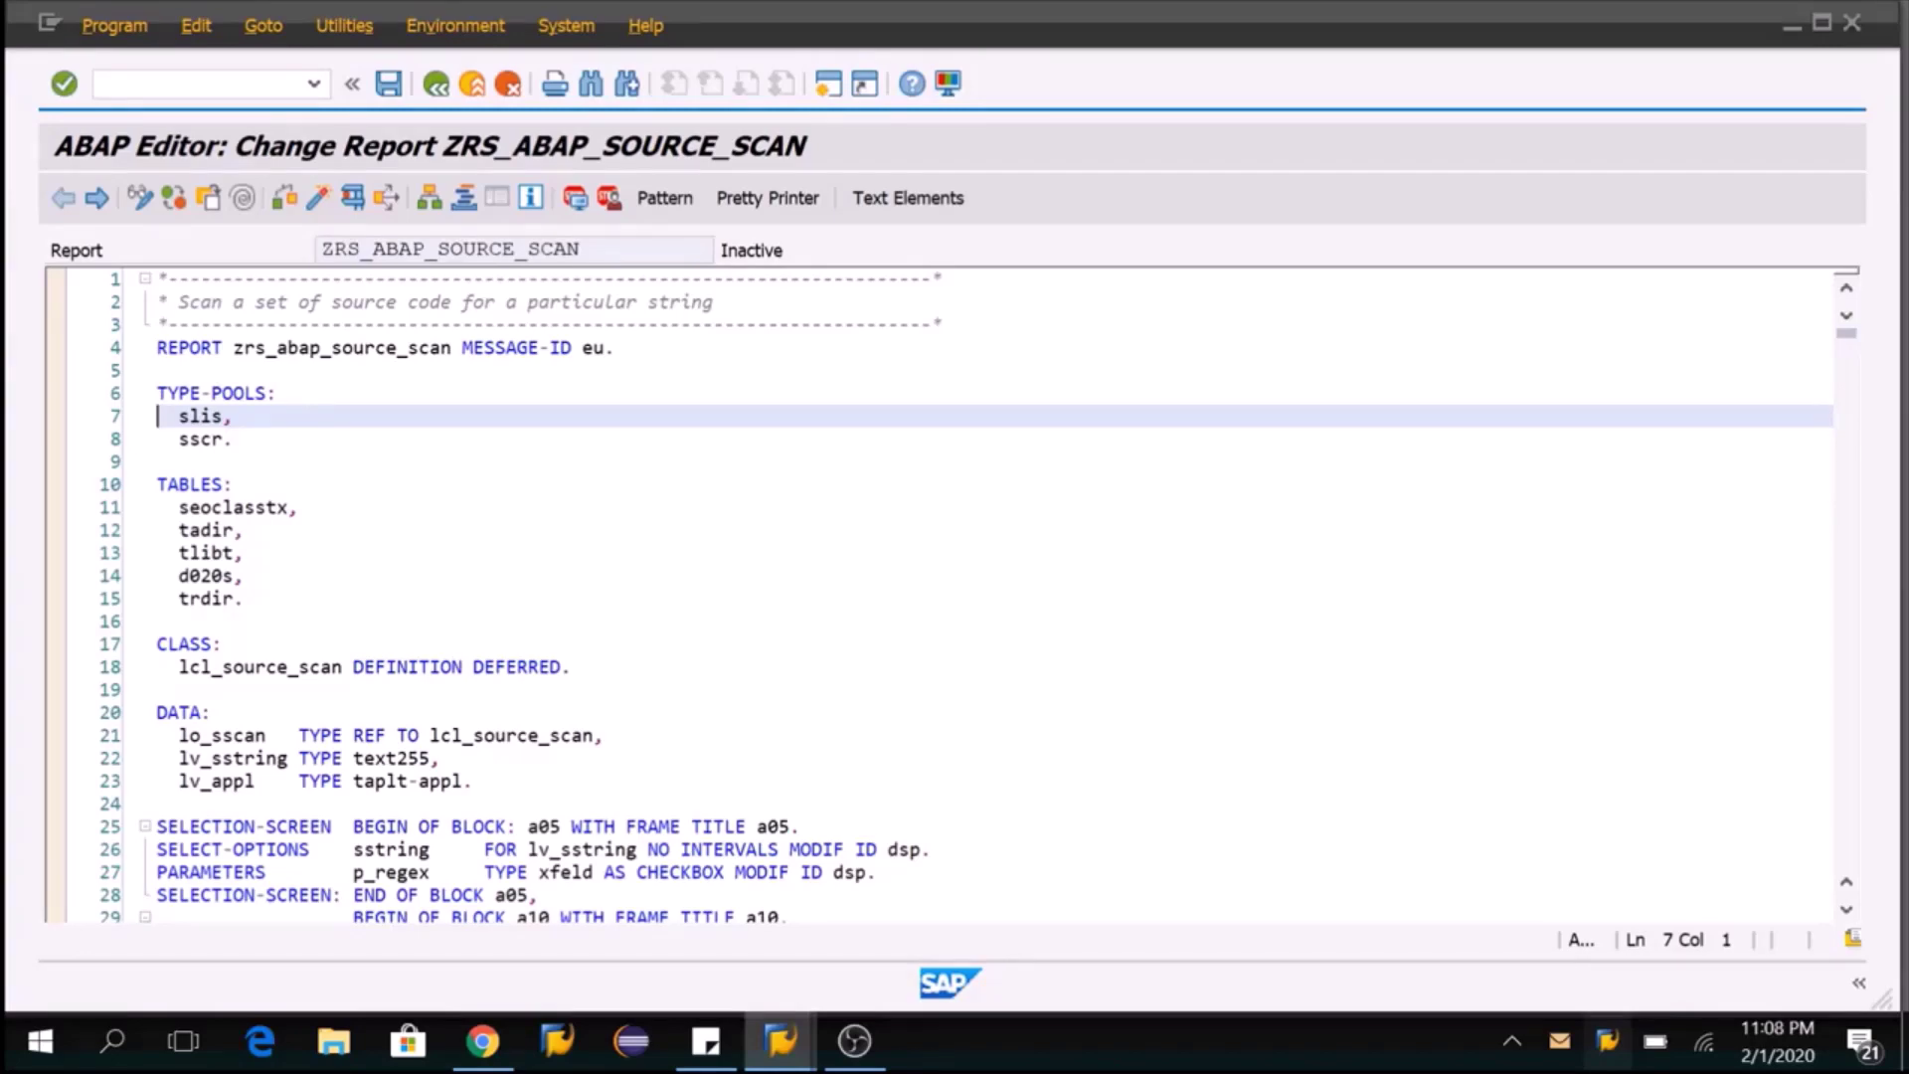
Activate the restored source with Ctrl+F3 and confirm the Inactive Objects dialog.
key("ctrl+F3")
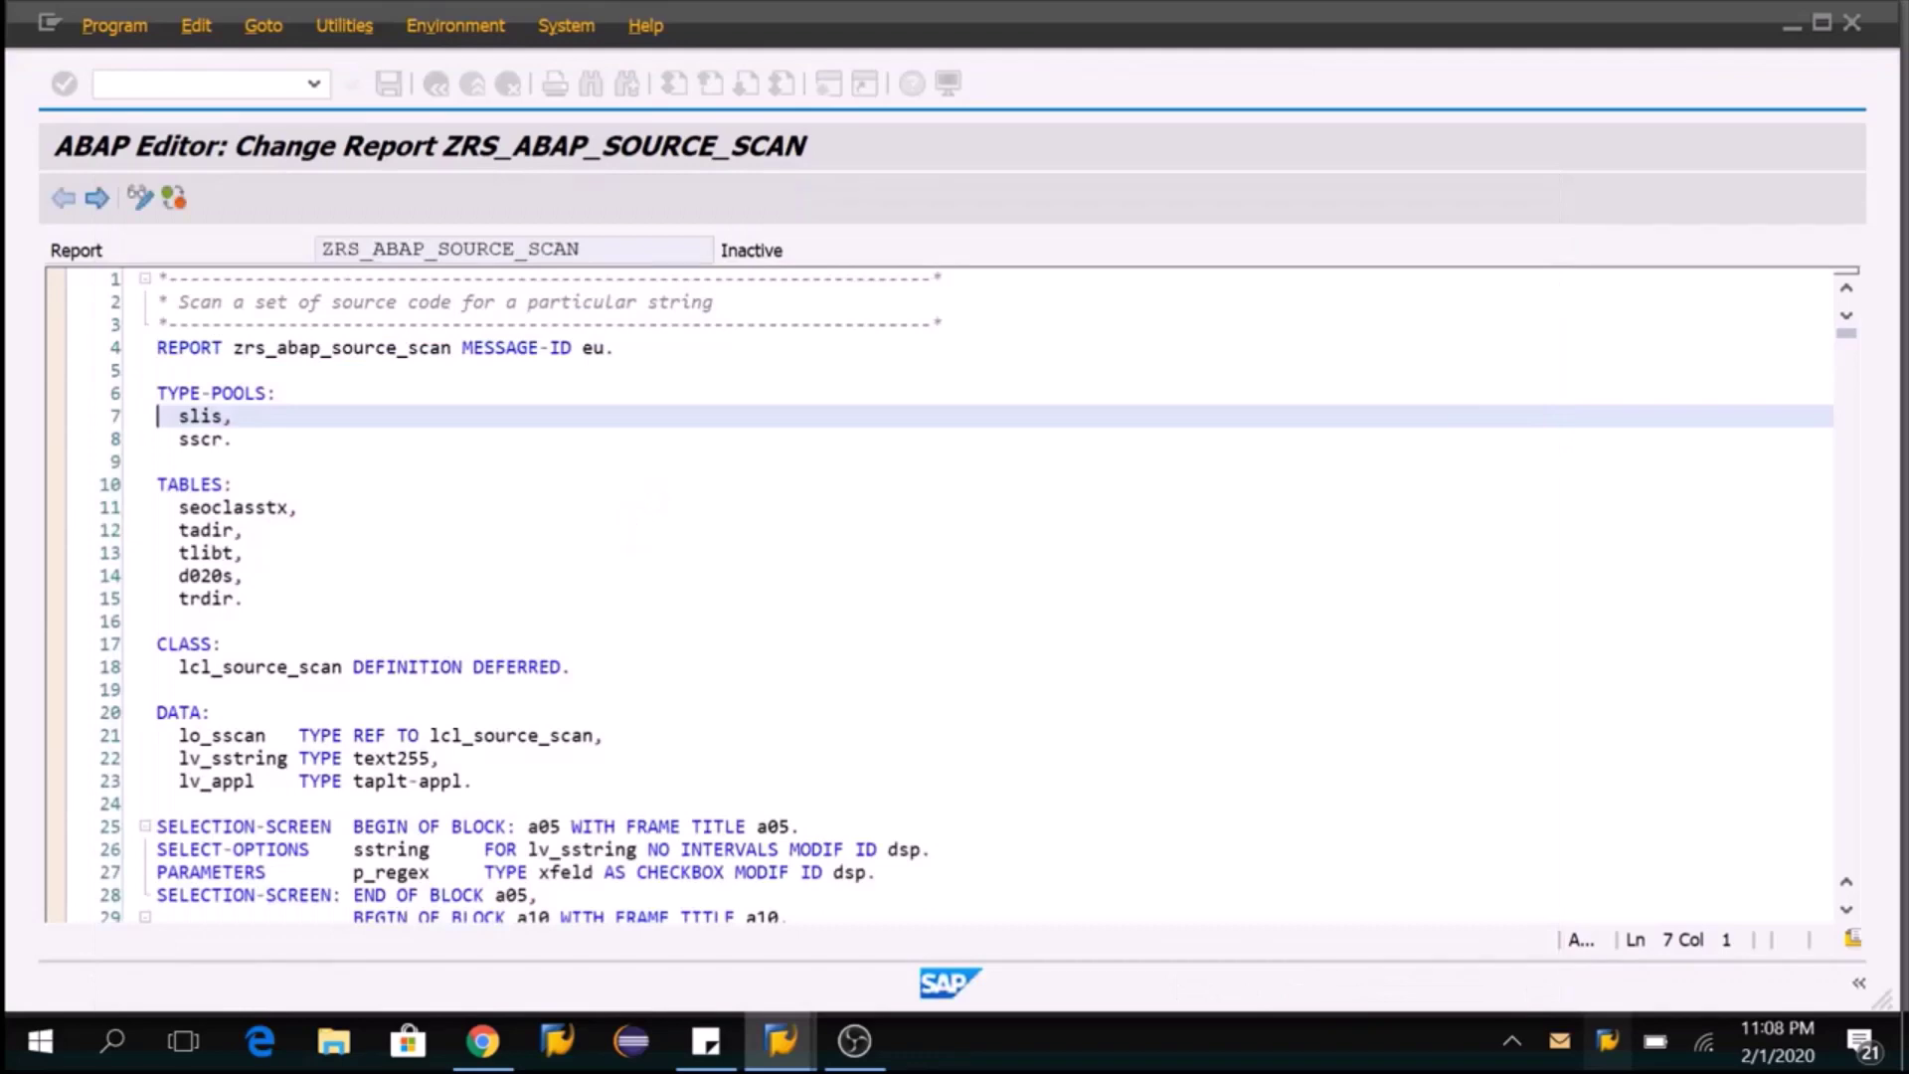
left_click(632, 508)
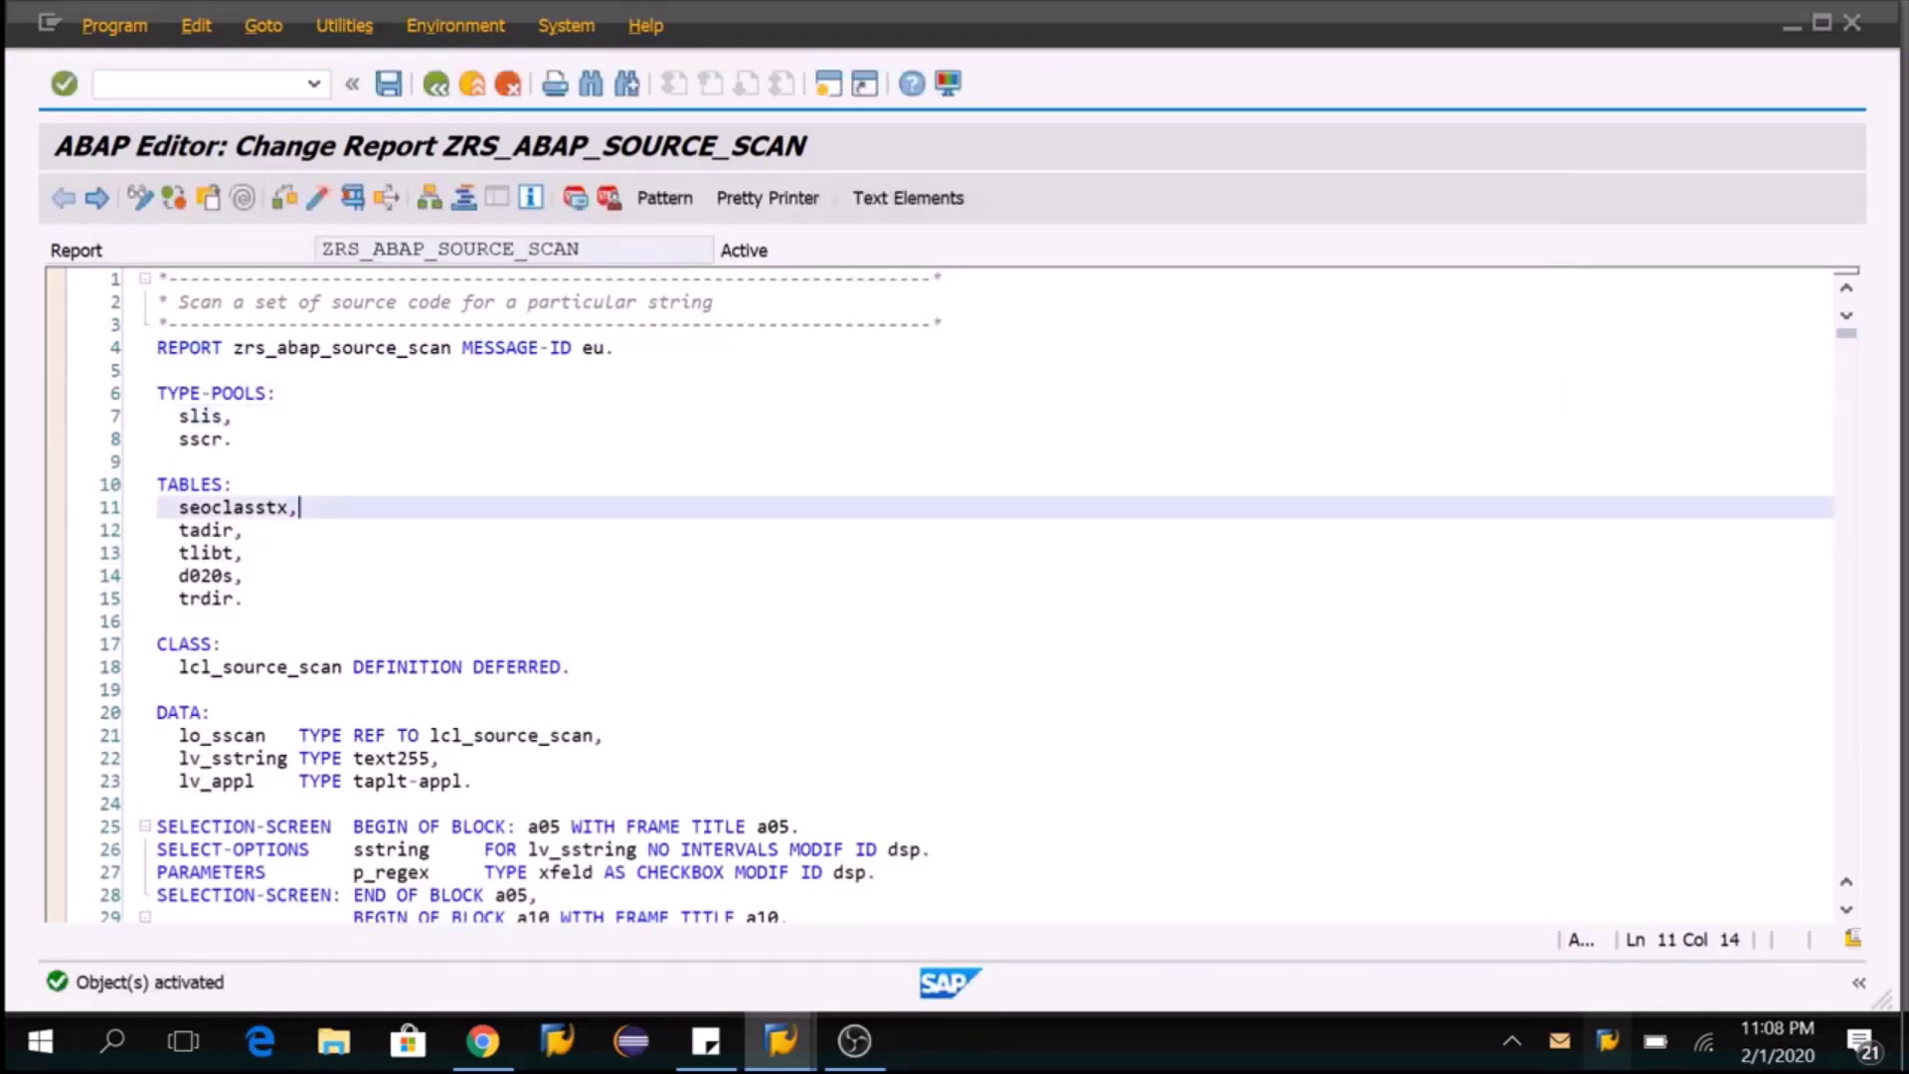
key("Up")
key("Up")
key("Up")
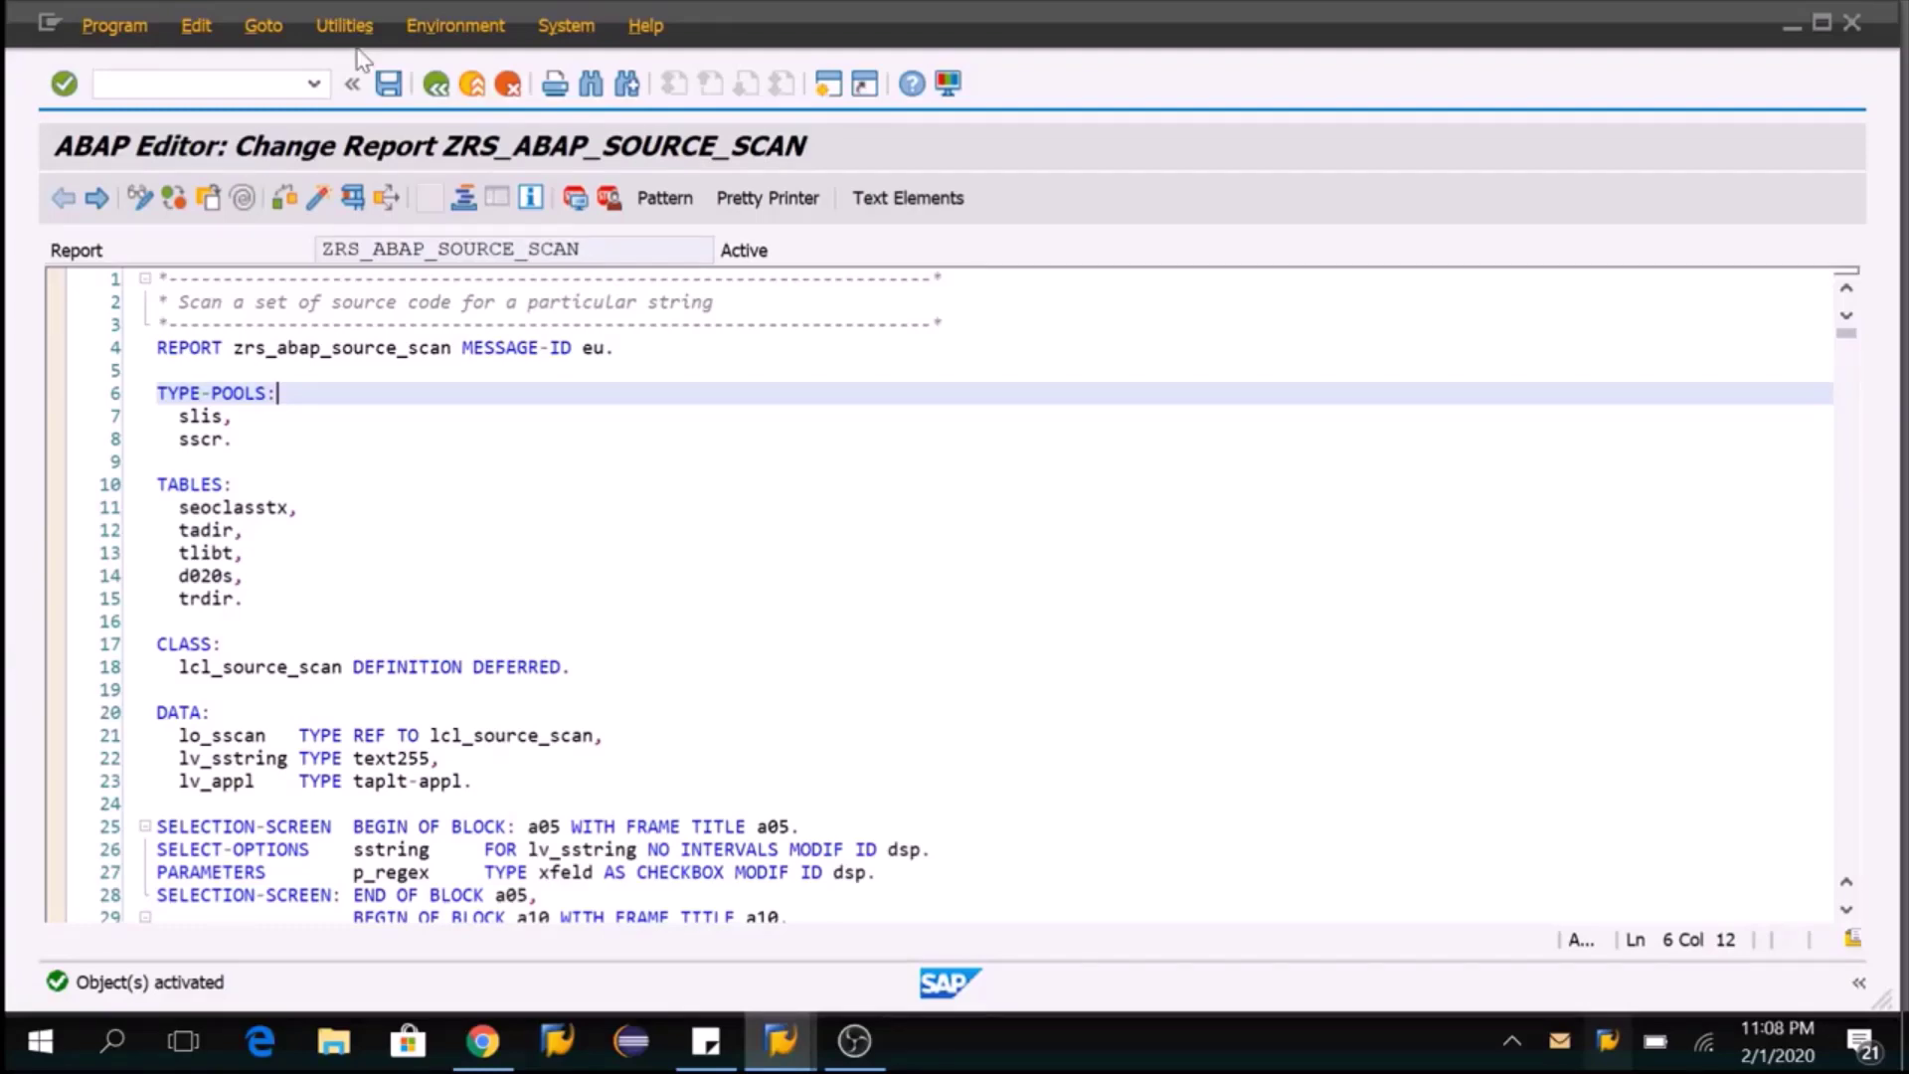
left_click(343, 25)
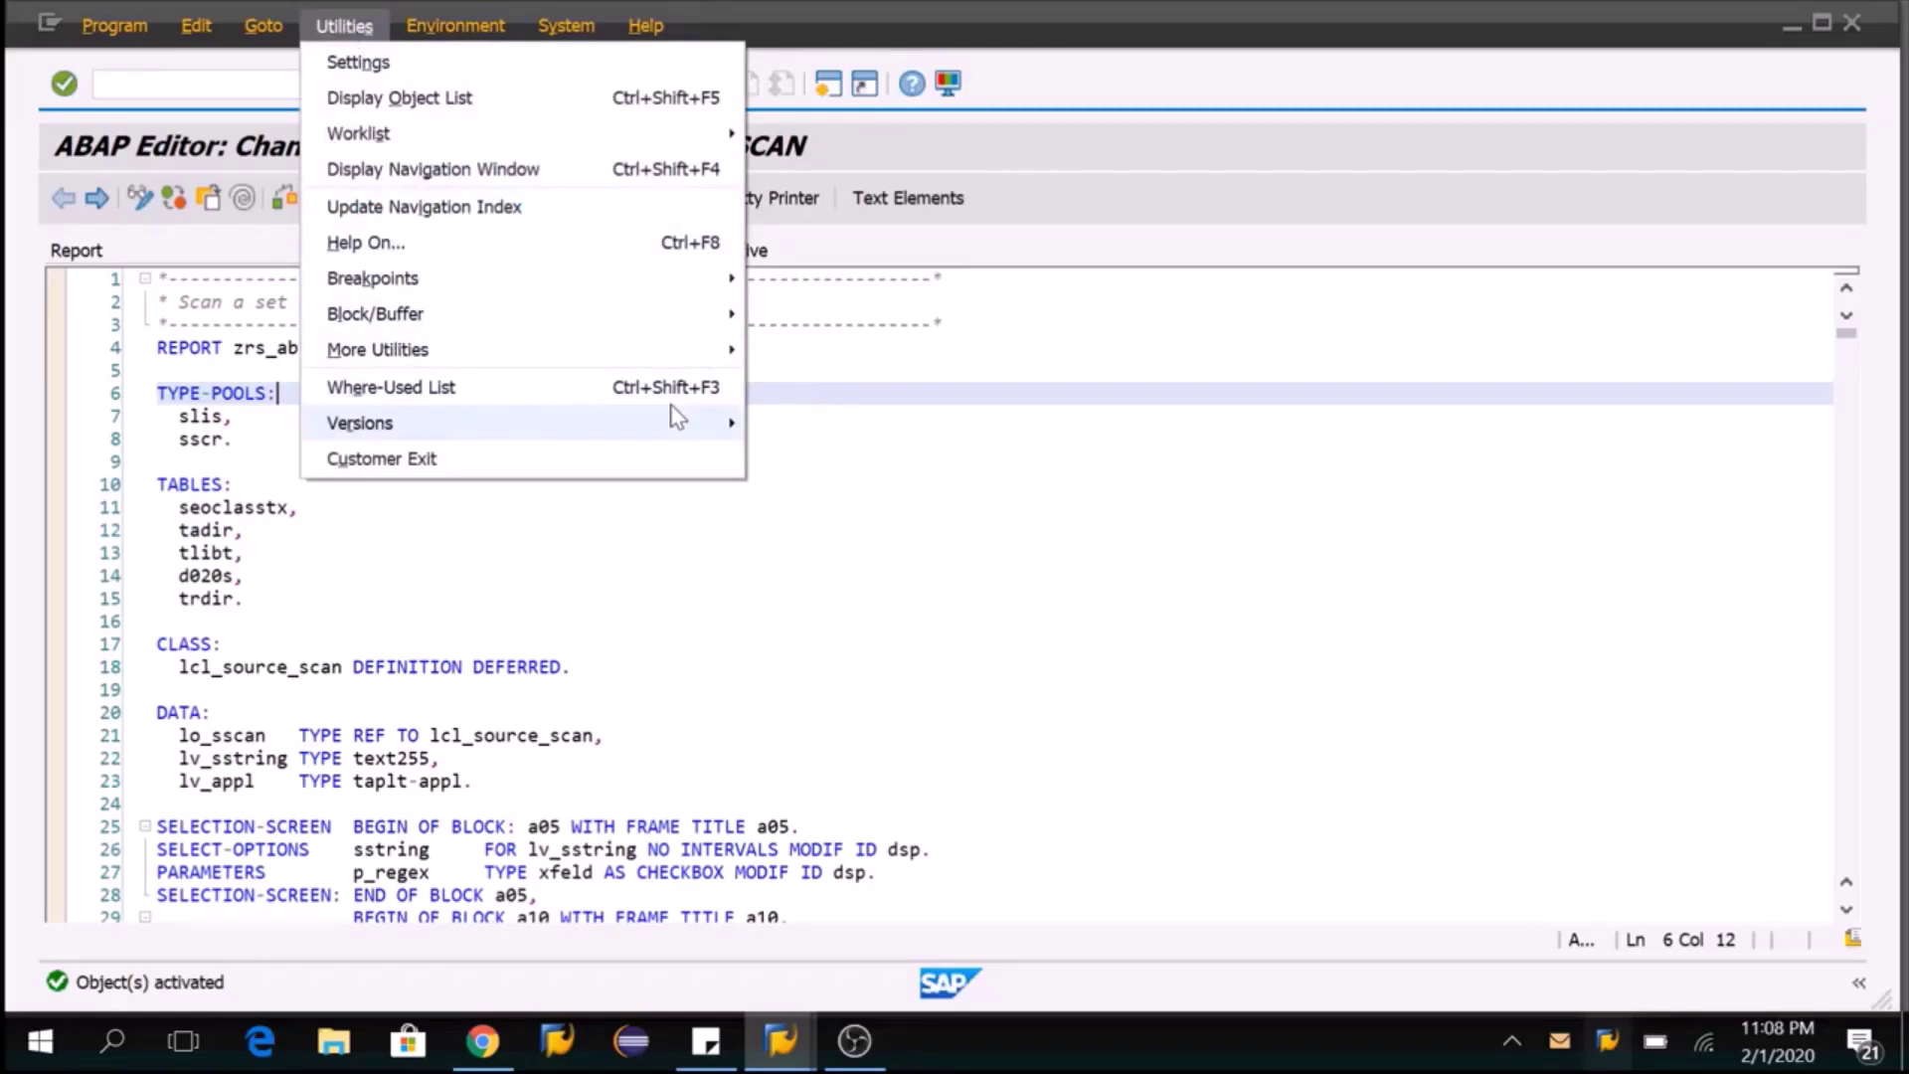
left_click(802, 423)
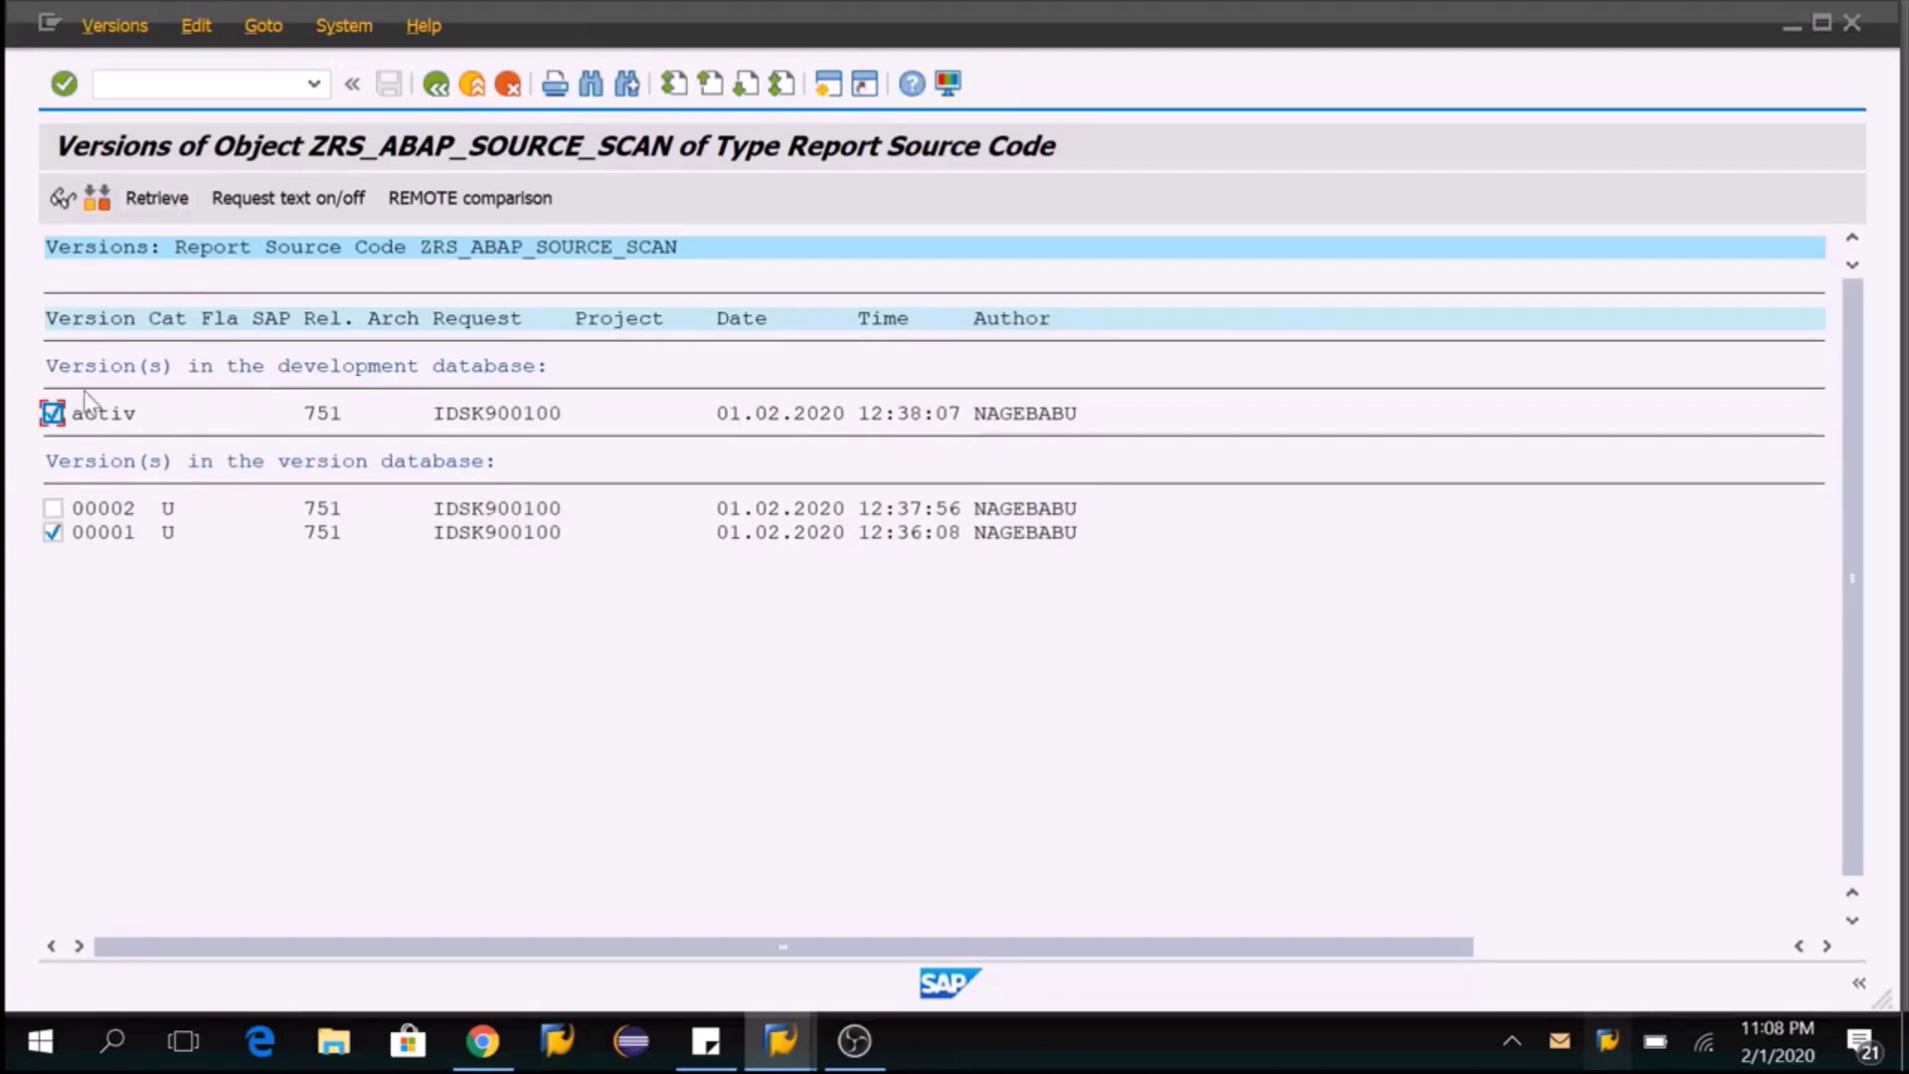
left_click(56, 415)
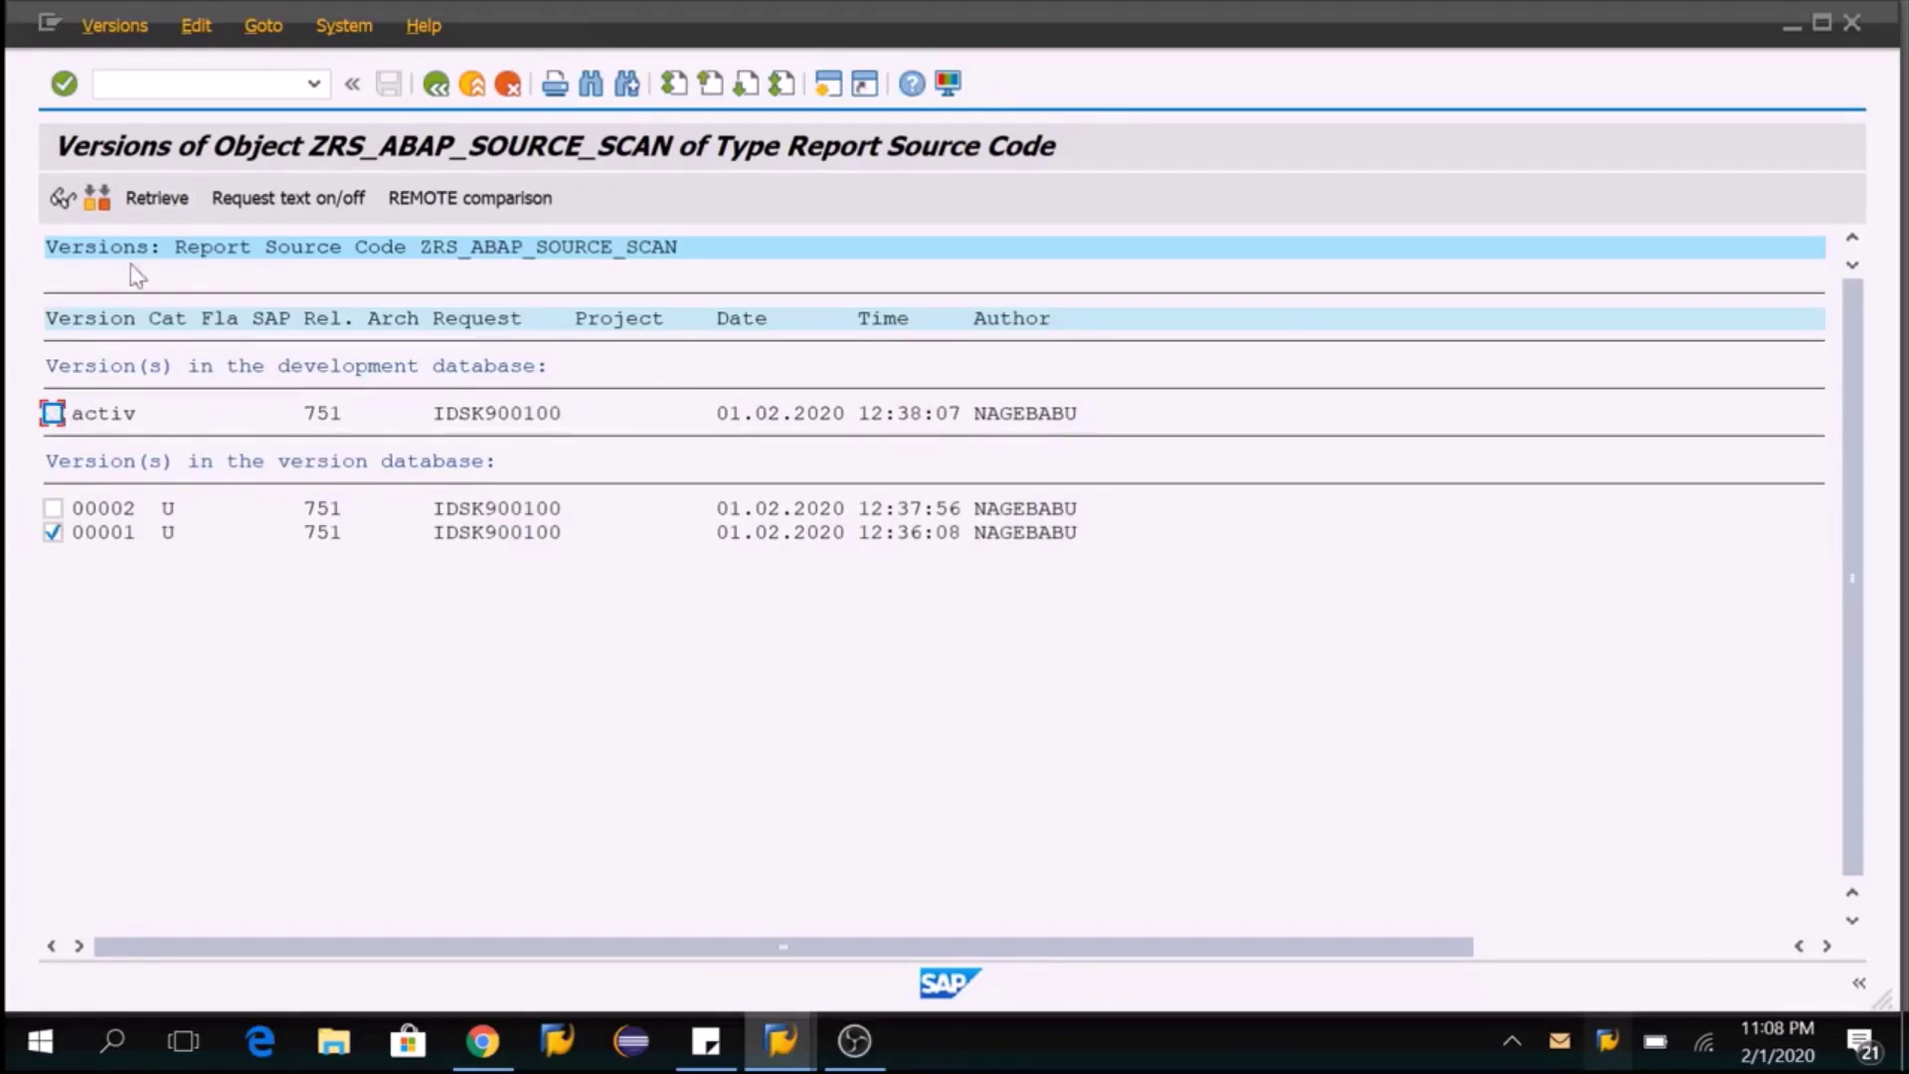
left_click(156, 198)
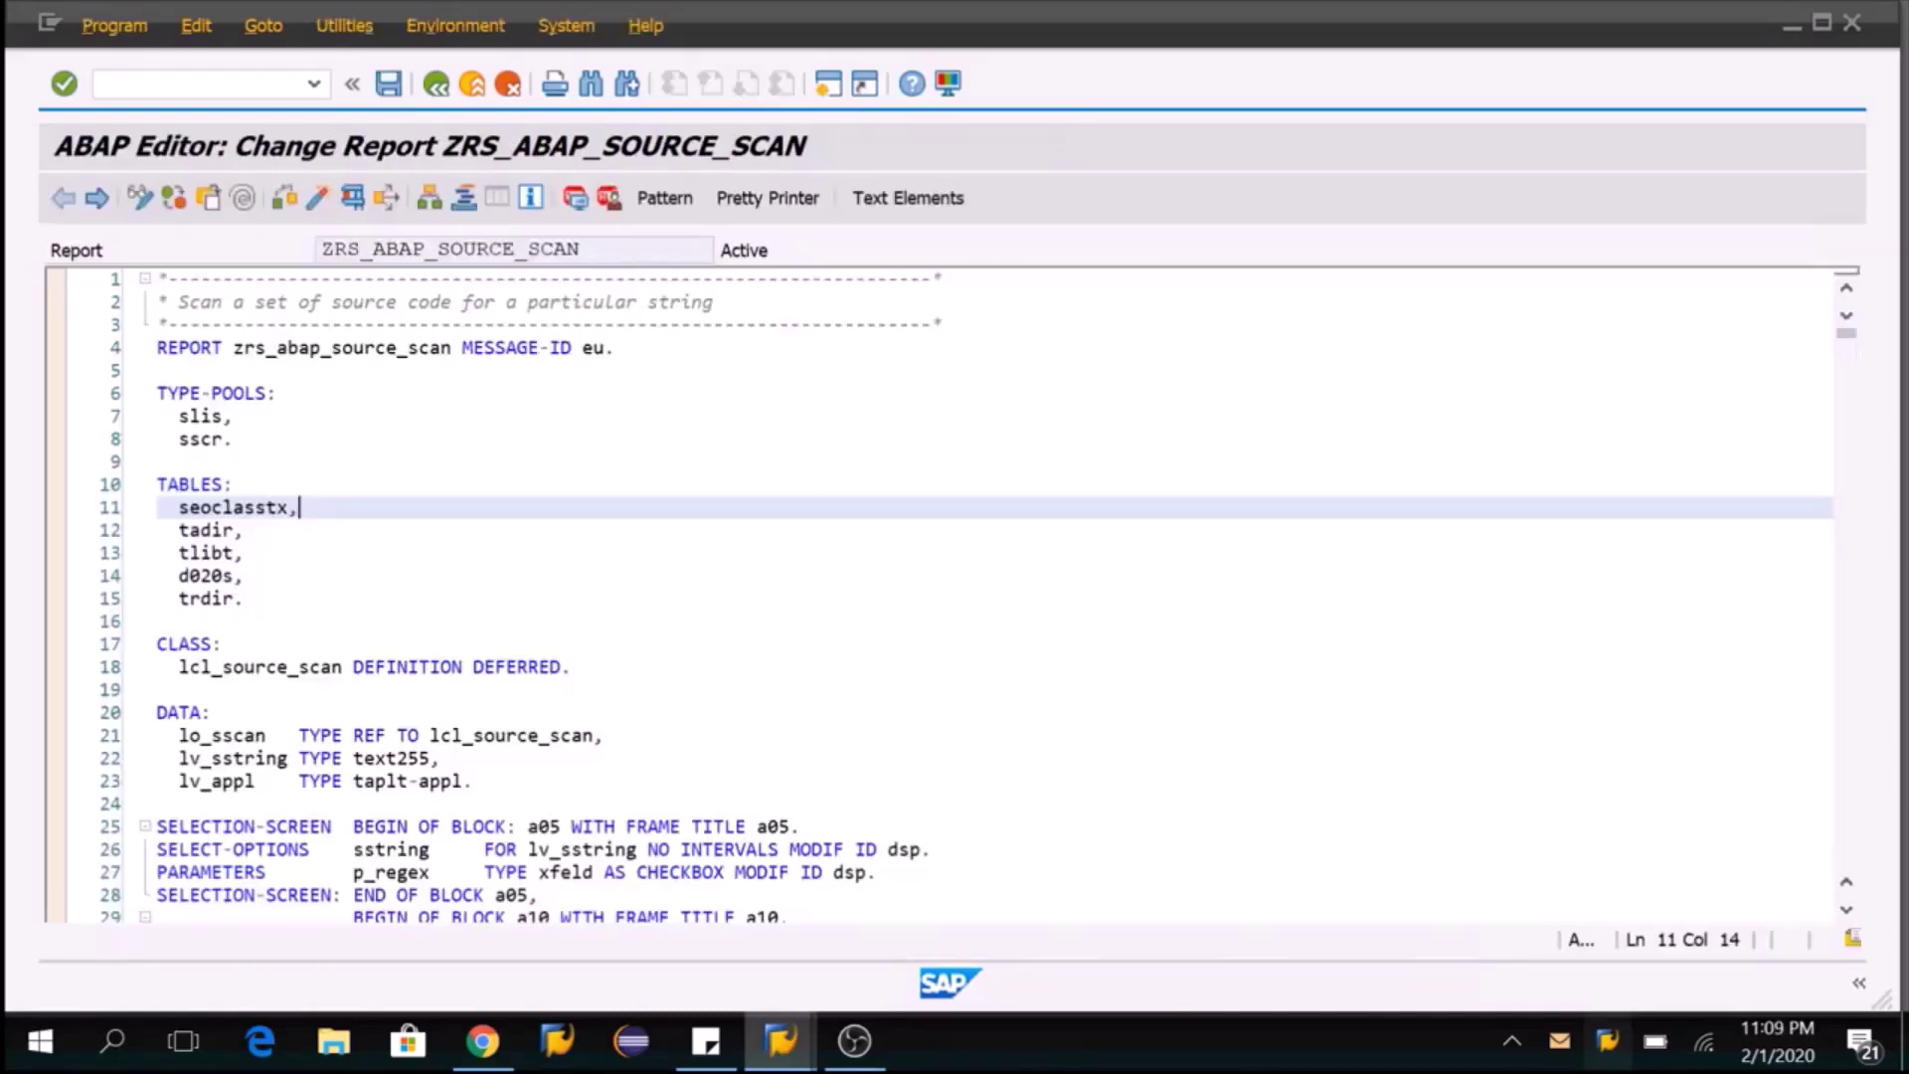